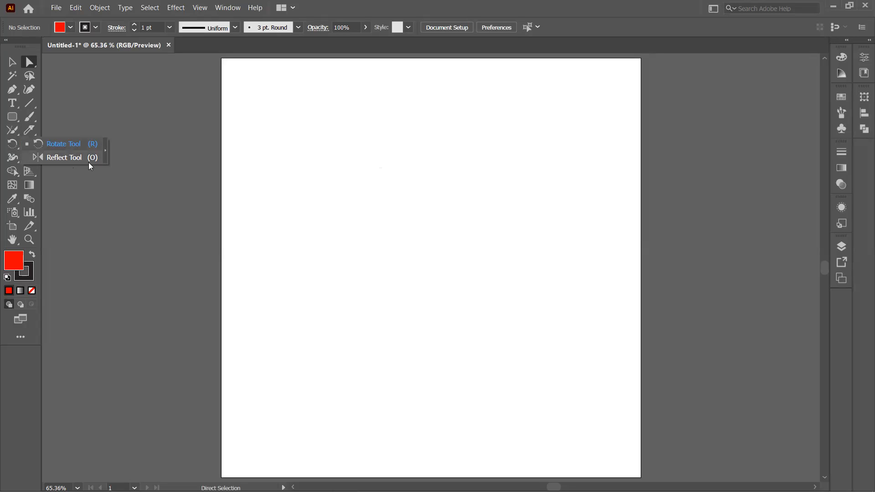
- Draw a rectangle about 6.45 in wide and 4.85 in high in the middle of the artboard
{"action": "left_click", "coordinate": [10, 144]}
{"action": "left_click", "coordinate": [13, 117]}
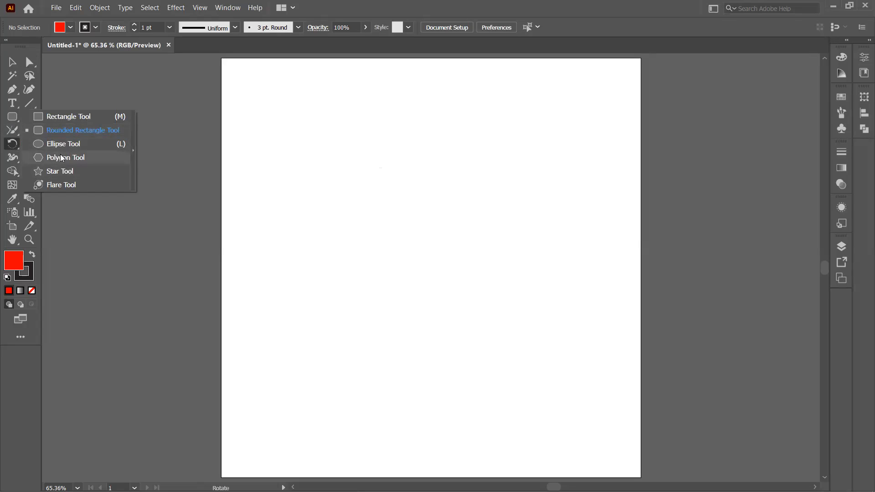
{"action": "key", "text": "m"}
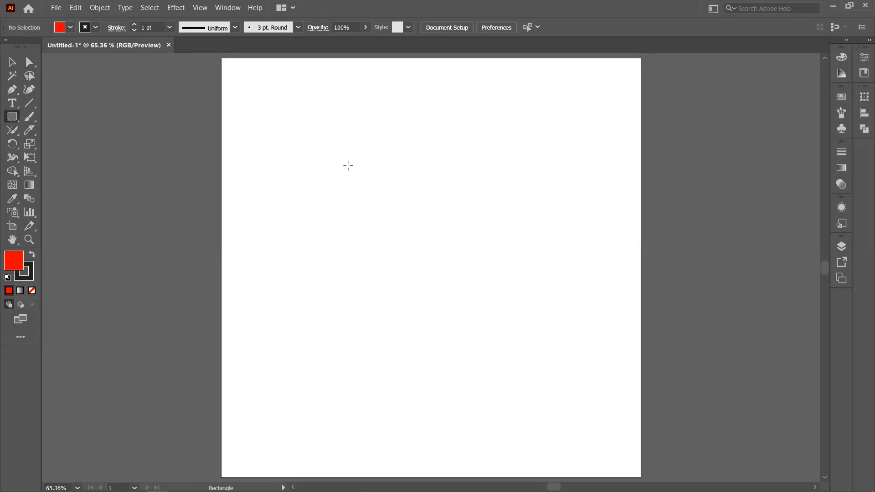
{"action": "left_click_drag", "start_coordinate": [308, 155], "coordinate": [579, 360]}
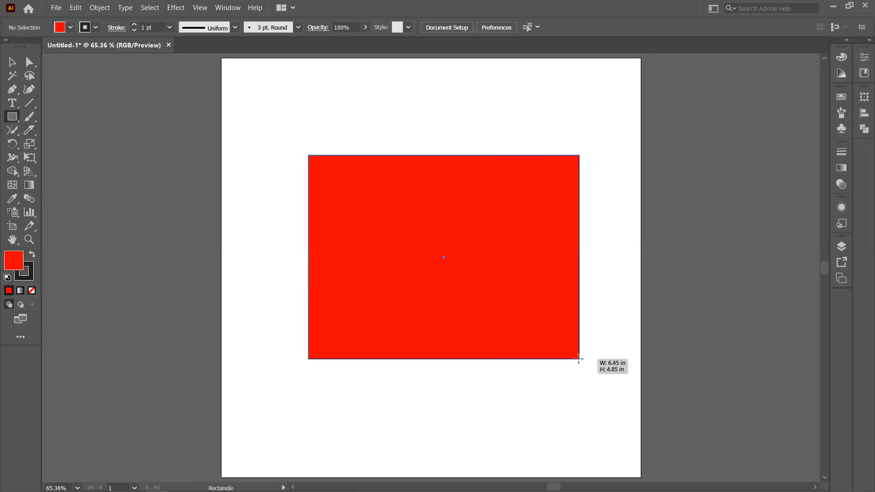
- Fill the rectangle with the white-to-black linear gradient and remove its stroke
{"action": "left_click", "coordinate": [20, 291]}
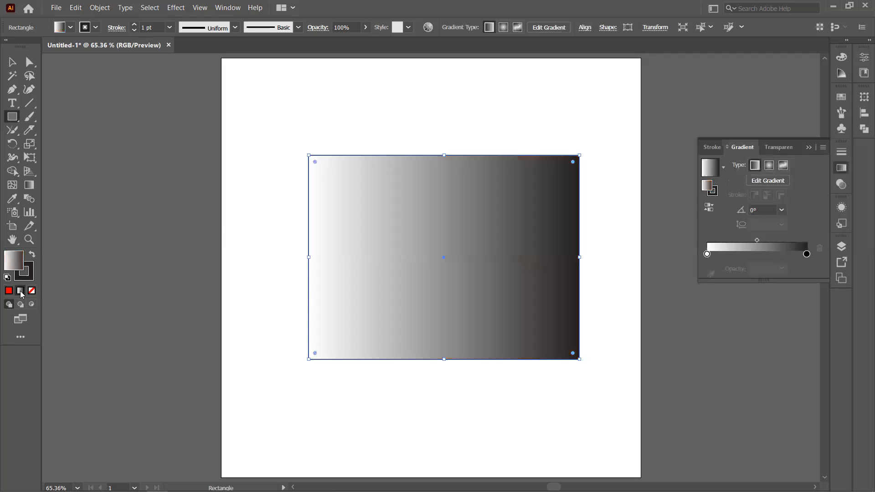
{"action": "left_click", "coordinate": [29, 278]}
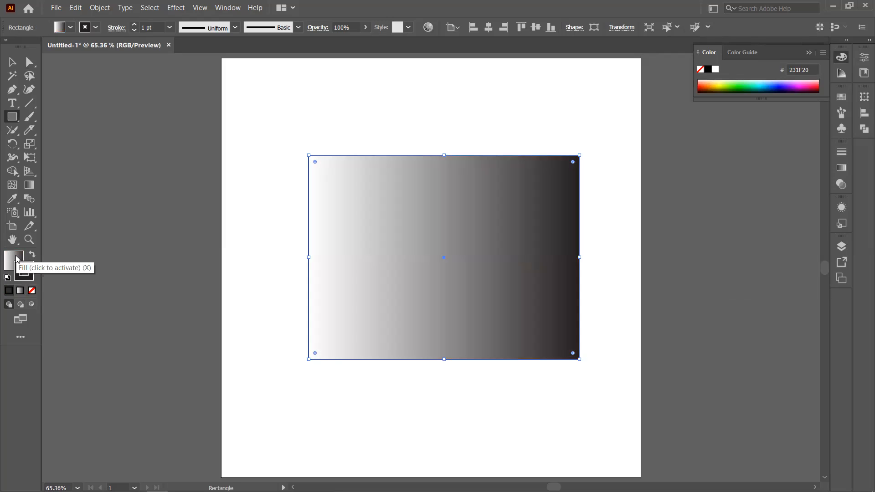
{"action": "left_click", "coordinate": [32, 291]}
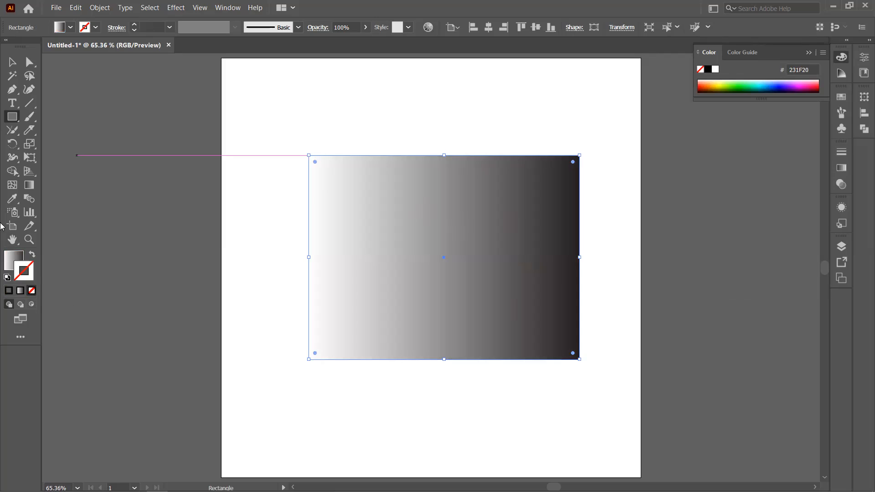
- Rotate the gradient rectangle freehand around its center with the Rotate tool
{"action": "left_click", "coordinate": [11, 144]}
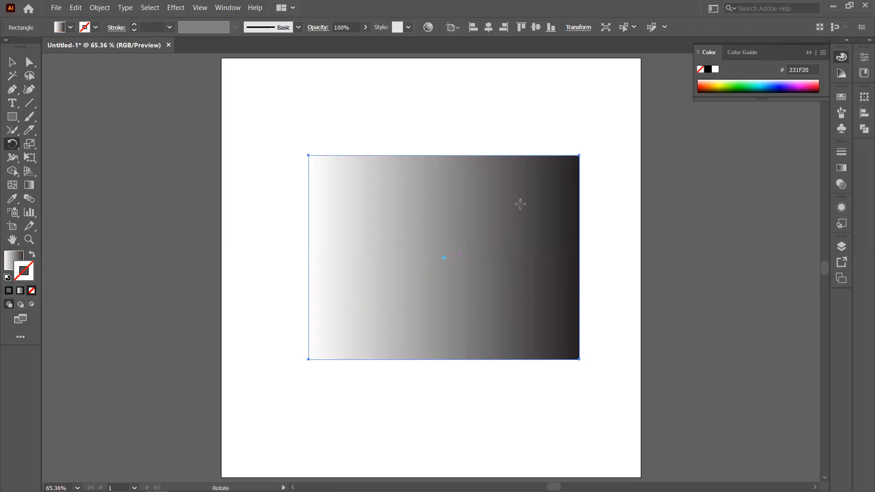
{"action": "left_click_drag", "start_coordinate": [541, 187], "coordinate": [484, 203]}
{"action": "left_click_drag", "start_coordinate": [569, 211], "coordinate": [541, 314]}
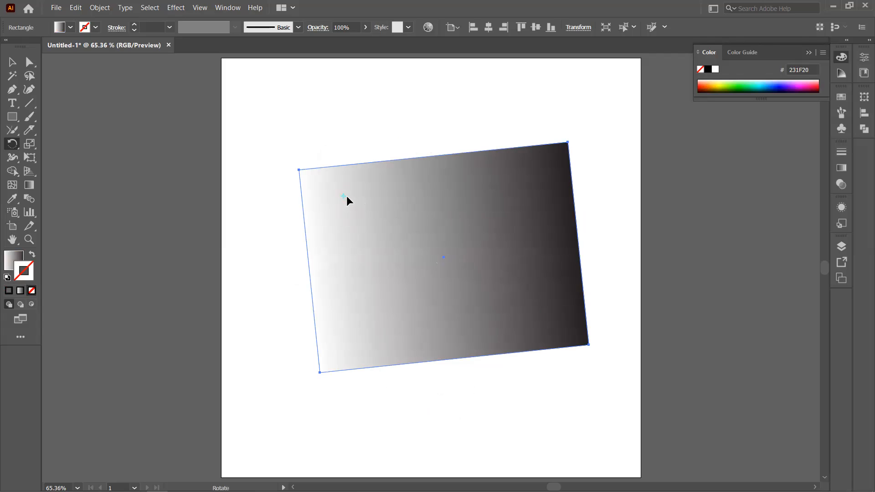
- Rotate the rectangle around custom pivot points near its upper-left corner, near its upper-right corner and above its top edge
{"action": "left_click_drag", "start_coordinate": [522, 291], "coordinate": [437, 283]}
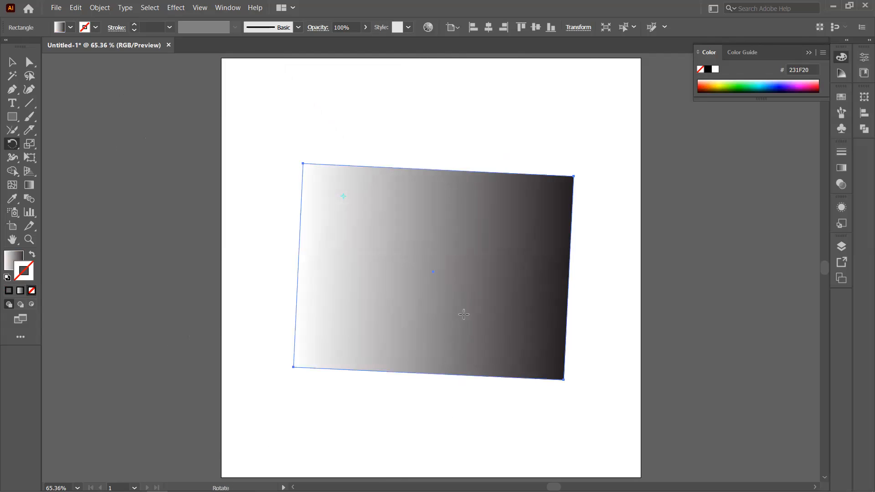
{"action": "left_click", "coordinate": [557, 194]}
{"action": "left_click_drag", "start_coordinate": [374, 324], "coordinate": [351, 350]}
{"action": "left_click", "coordinate": [440, 149]}
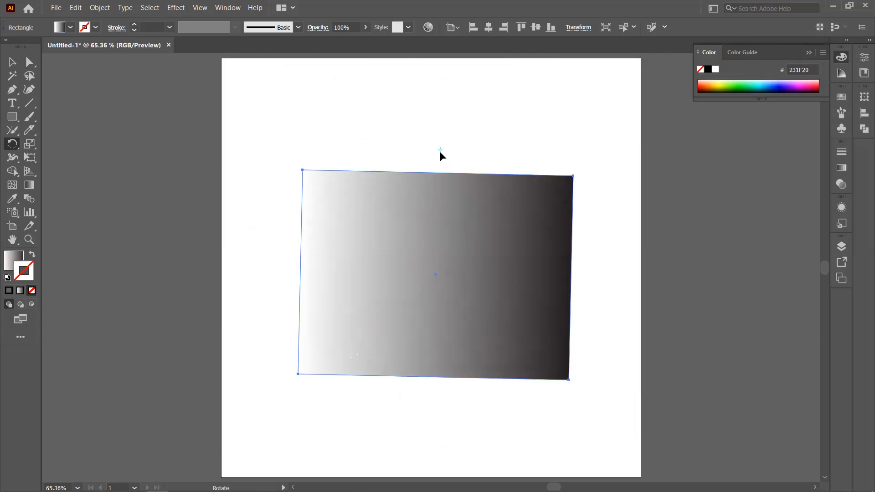
{"action": "left_click_drag", "start_coordinate": [487, 268], "coordinate": [512, 357]}
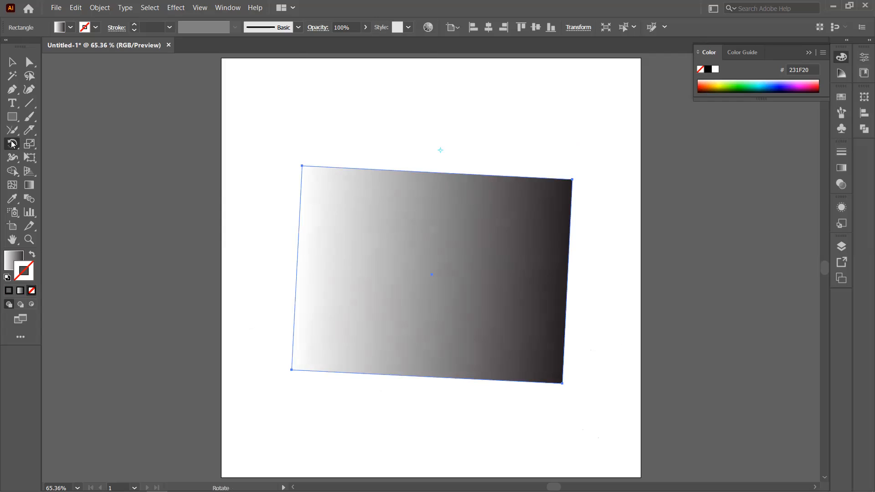
- Reflect the tilted rectangle with the Reflect tool about a point near its center, and delete it
{"action": "left_click_drag", "start_coordinate": [13, 144], "coordinate": [56, 158]}
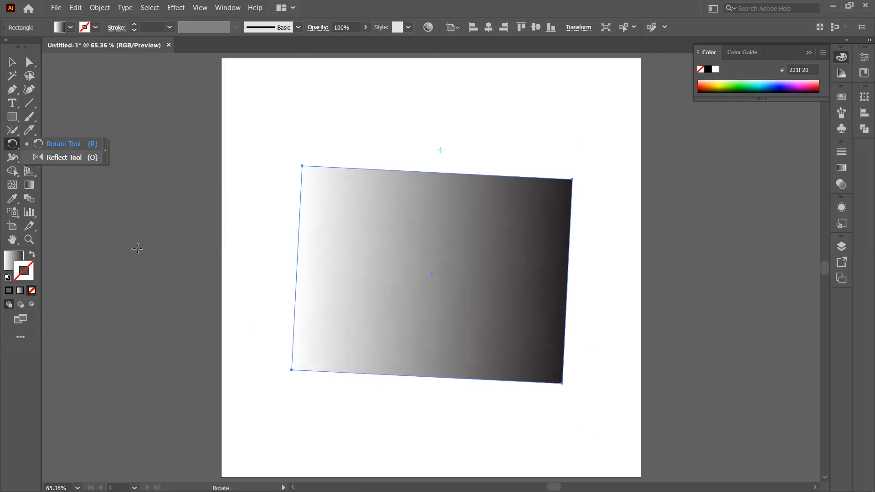
{"action": "left_click", "coordinate": [424, 264]}
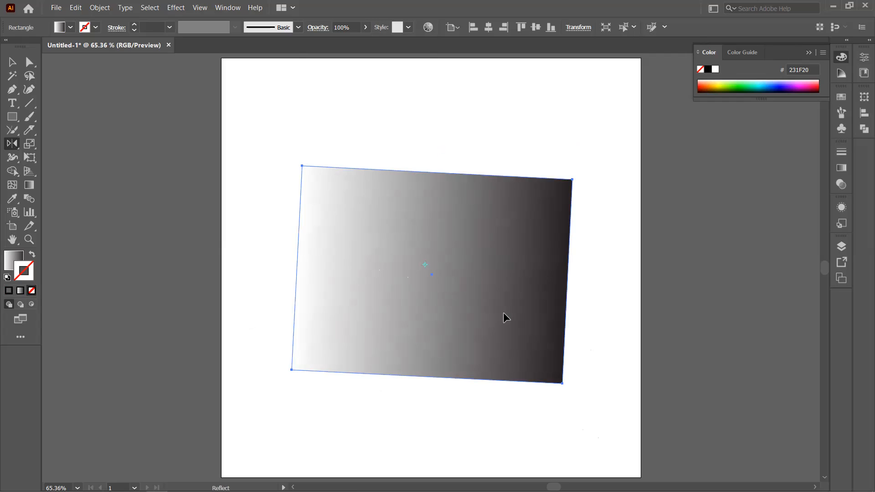
{"action": "left_click_drag", "start_coordinate": [521, 316], "coordinate": [586, 184]}
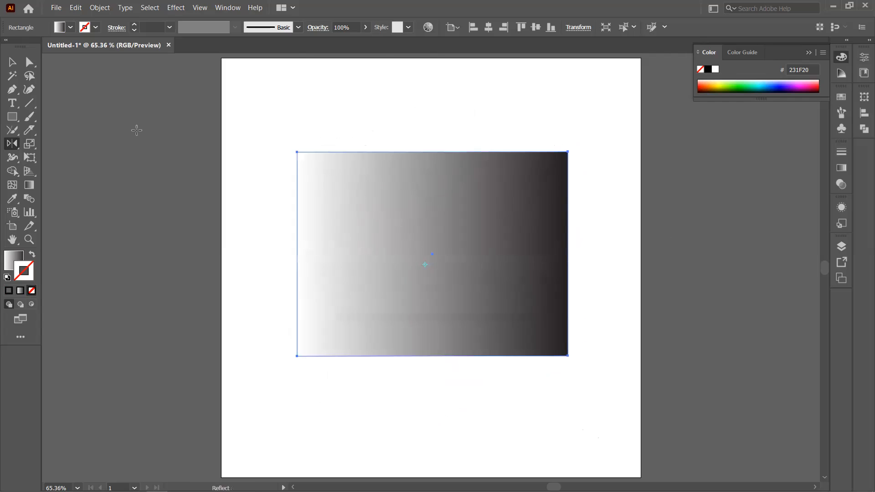
{"action": "left_click", "coordinate": [12, 62]}
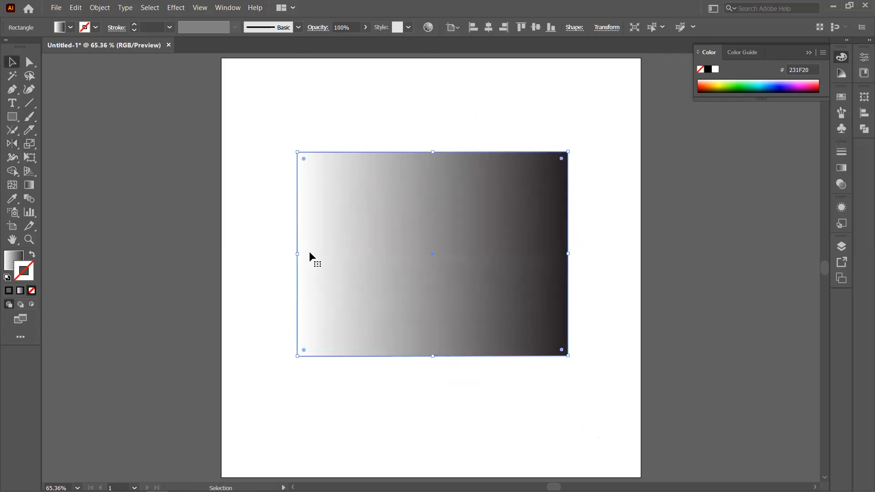
{"action": "key", "text": "Delete"}
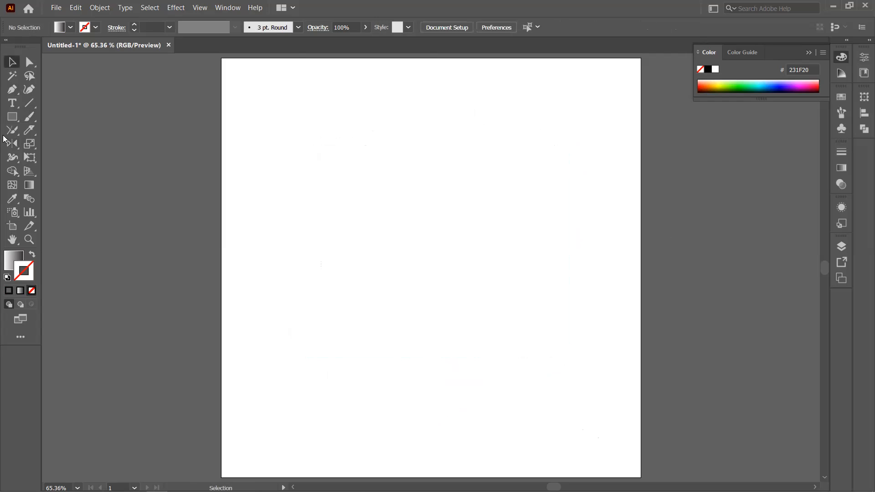
- Place the linked image merge.jpg from the Documents folder in the middle of the artboard
{"action": "left_click", "coordinate": [55, 8]}
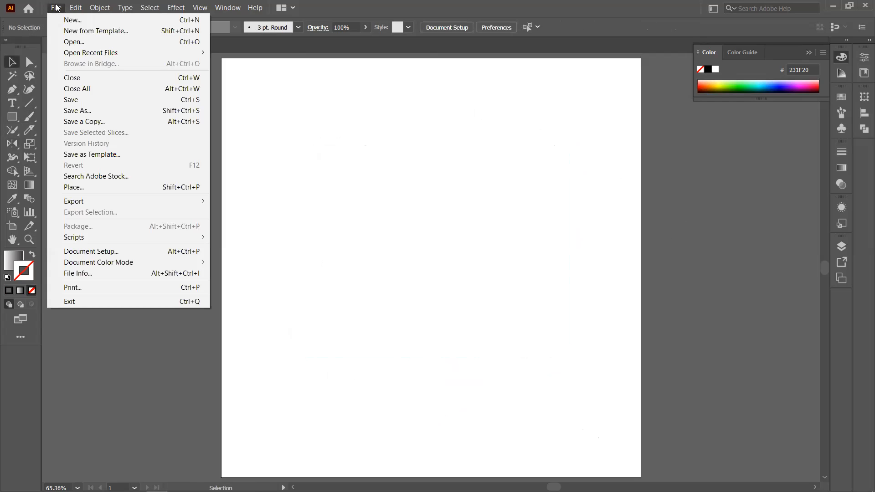
{"action": "left_click", "coordinate": [84, 186]}
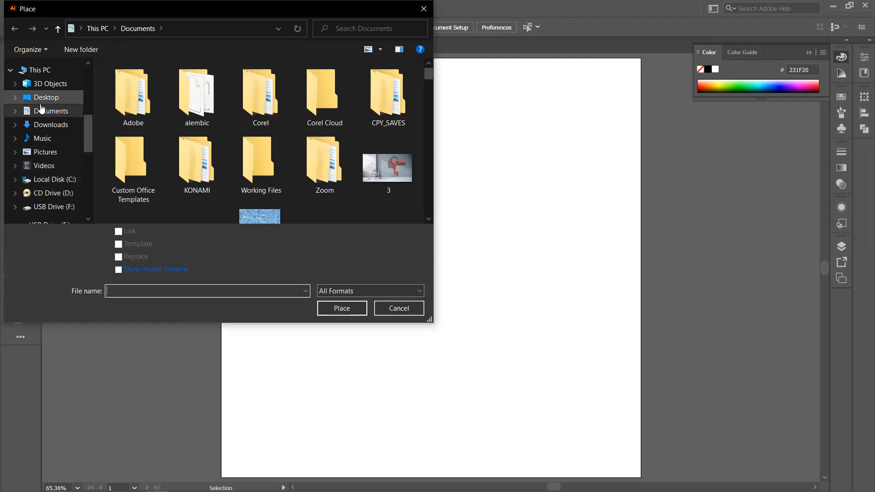
{"action": "left_click_drag", "start_coordinate": [429, 75], "coordinate": [419, 193]}
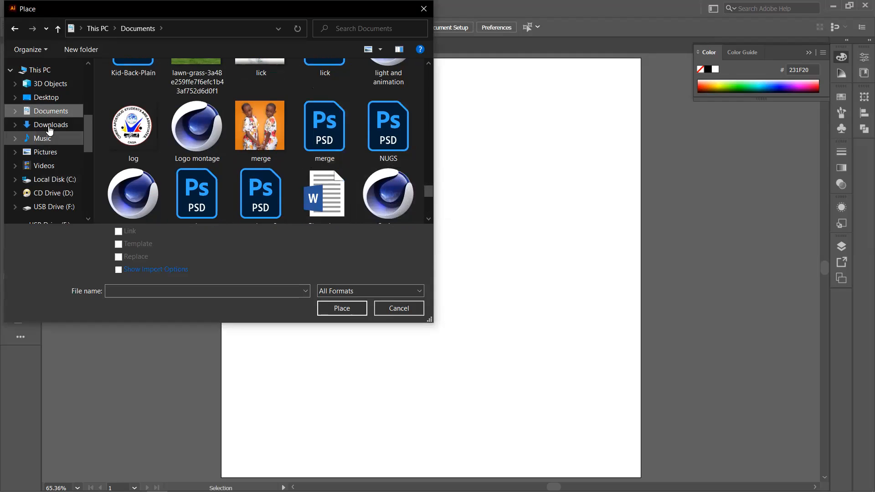
{"action": "left_click", "coordinate": [49, 98]}
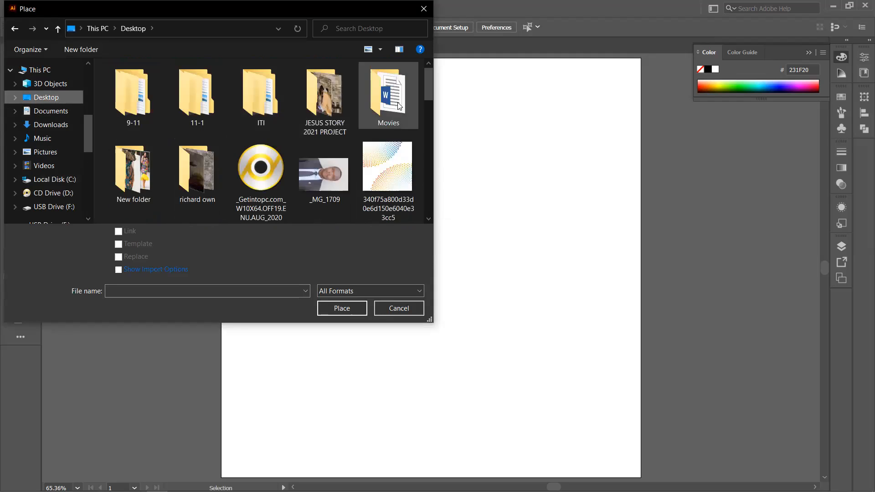
{"action": "left_click_drag", "start_coordinate": [428, 85], "coordinate": [431, 195]}
{"action": "left_click", "coordinate": [47, 110]}
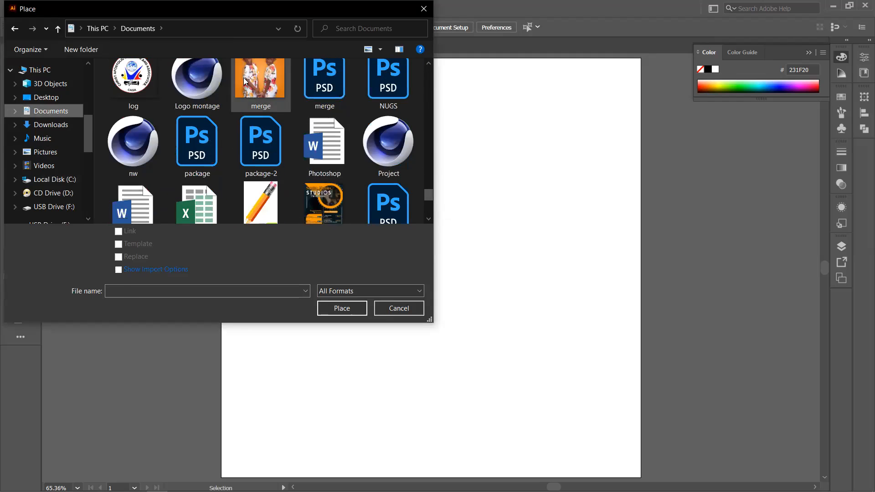
{"action": "left_click", "coordinate": [244, 78]}
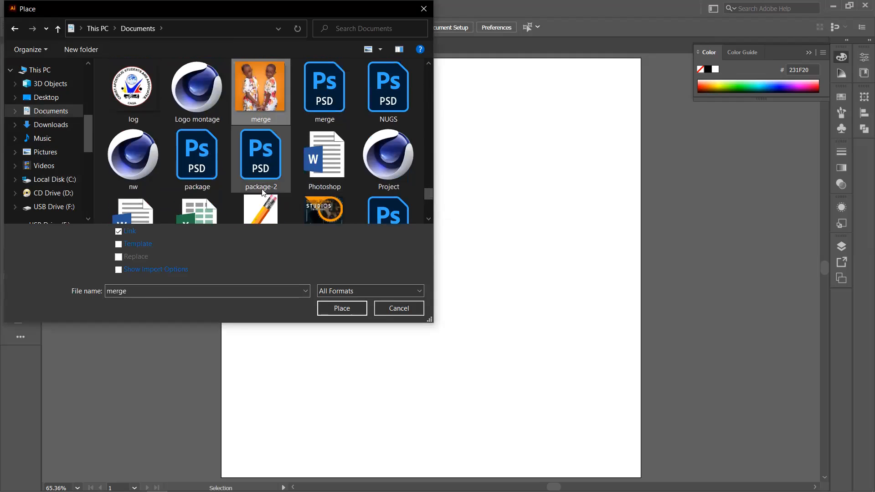
{"action": "left_click", "coordinate": [341, 307]}
{"action": "left_click_drag", "start_coordinate": [305, 154], "coordinate": [521, 374]}
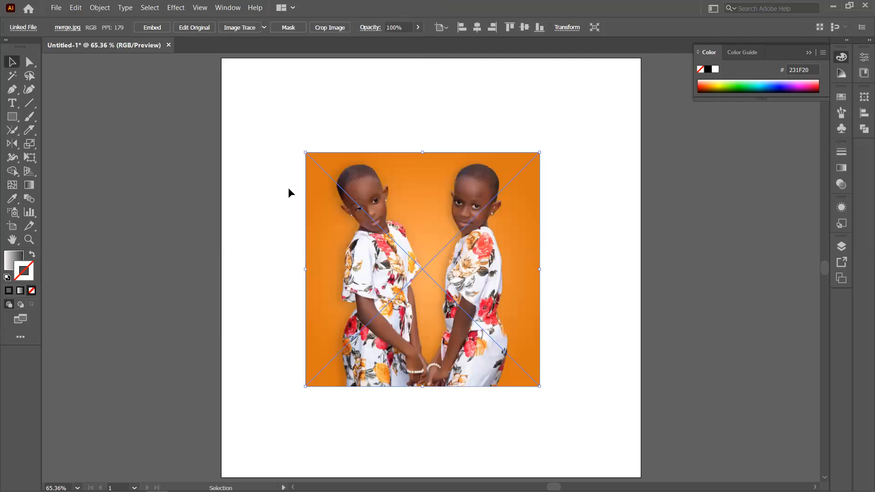
- Move the placed photo slightly left and flip it horizontally about its center with the Reflect tool
{"action": "scroll", "coordinate": [288, 191], "scroll_direction": "down", "scroll_amount": 1}
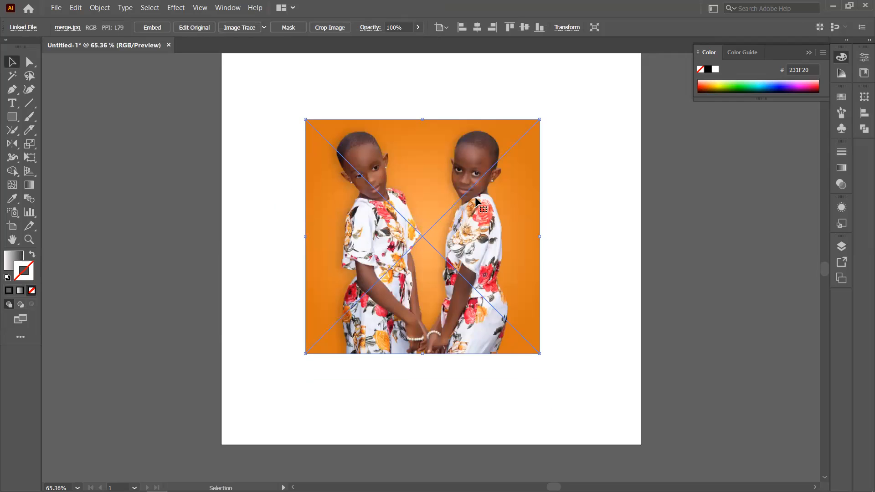
{"action": "mouse_move", "coordinate": [407, 197]}
{"action": "left_mouse_down"}
{"action": "mouse_move", "coordinate": [426, 235]}
{"action": "mouse_move", "coordinate": [395, 215]}
{"action": "mouse_move", "coordinate": [395, 196]}
{"action": "left_mouse_up"}
{"action": "left_click", "coordinate": [13, 143]}
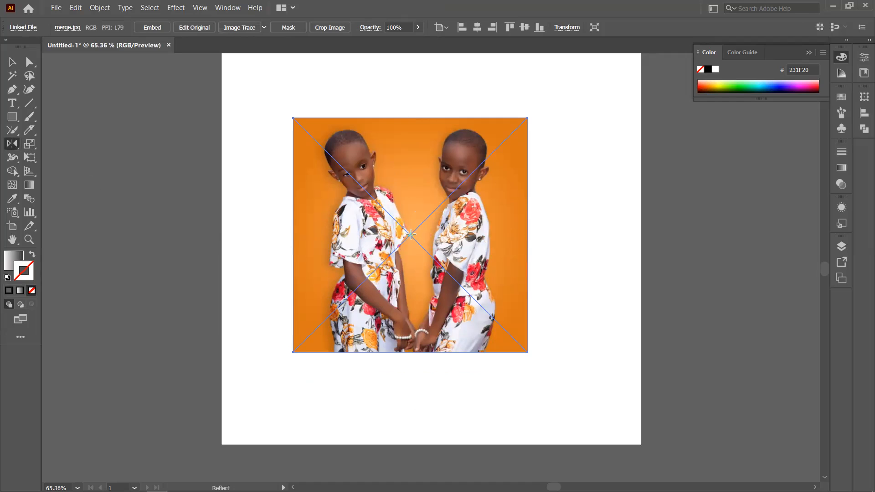
{"action": "left_click_drag", "start_coordinate": [477, 244], "coordinate": [290, 248]}
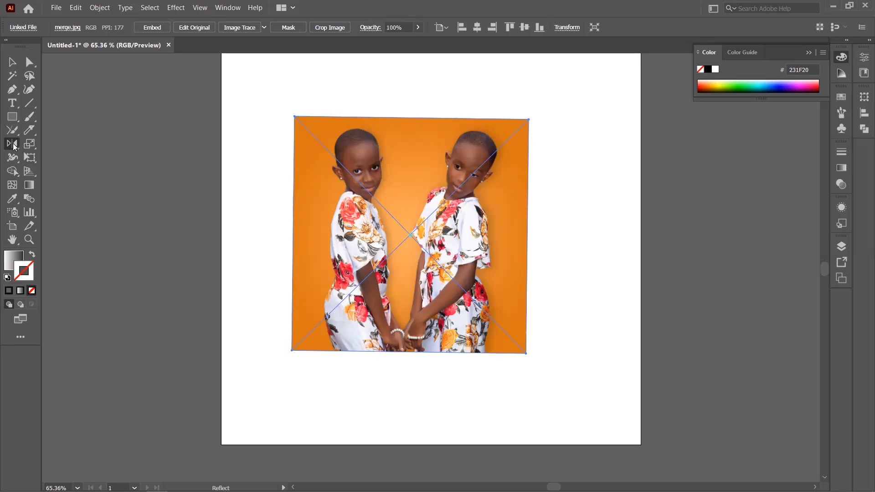
- Rotate the photo upside down around its center with the Rotate tool, and undo the rotation
{"action": "left_click_drag", "start_coordinate": [13, 145], "coordinate": [51, 142]}
{"action": "left_click_drag", "start_coordinate": [489, 211], "coordinate": [303, 283]}
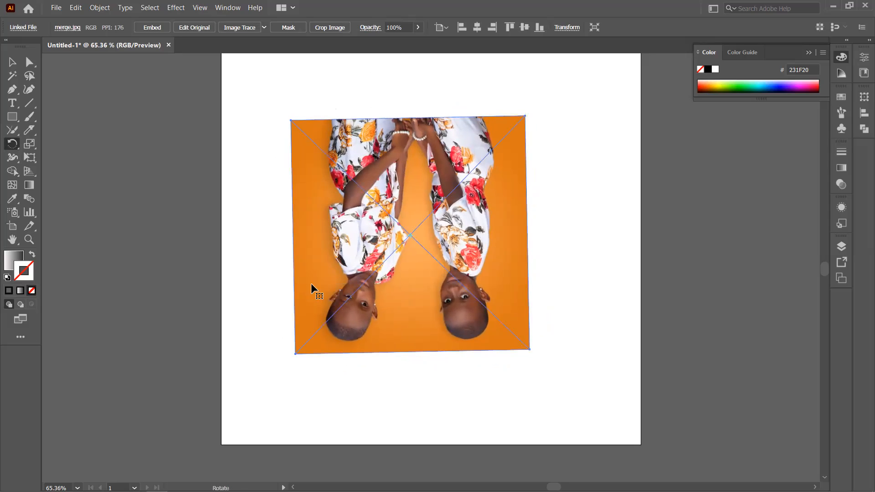
{"action": "key", "text": "ctrl+z"}
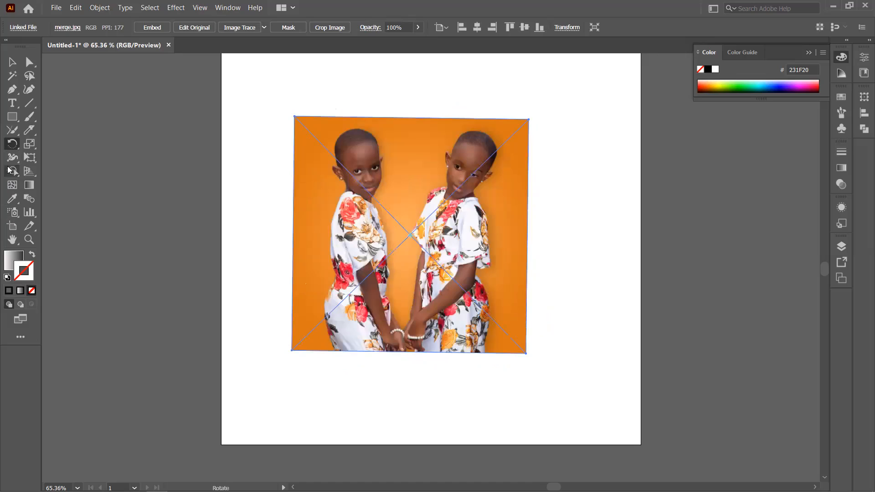
- Reflect the photo about a point near its left edge, and again about a point to its right
{"action": "left_click", "coordinate": [13, 144]}
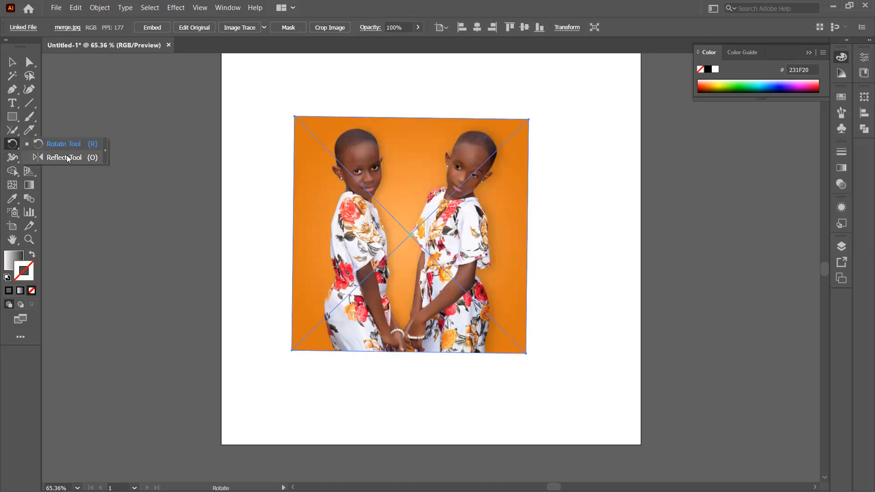
{"action": "left_click", "coordinate": [67, 158]}
{"action": "left_click", "coordinate": [306, 215]}
{"action": "left_click_drag", "start_coordinate": [489, 237], "coordinate": [70, 245]}
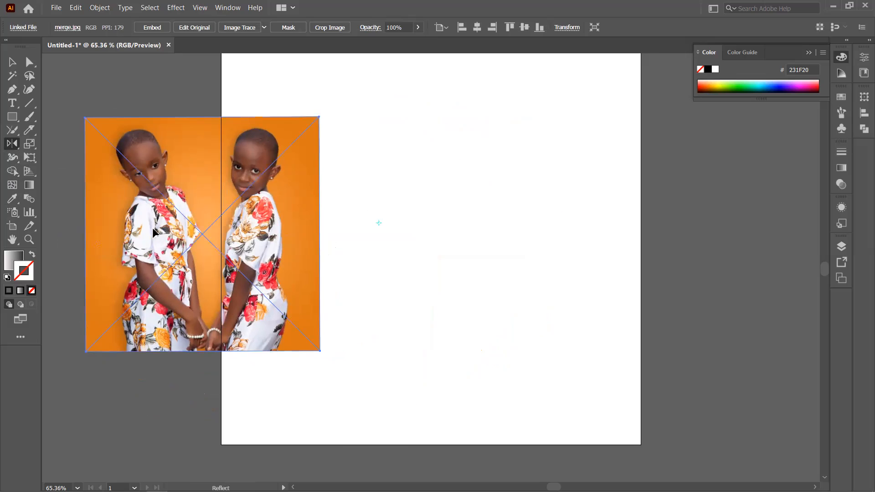
{"action": "left_click_drag", "start_coordinate": [109, 297], "coordinate": [606, 199]}
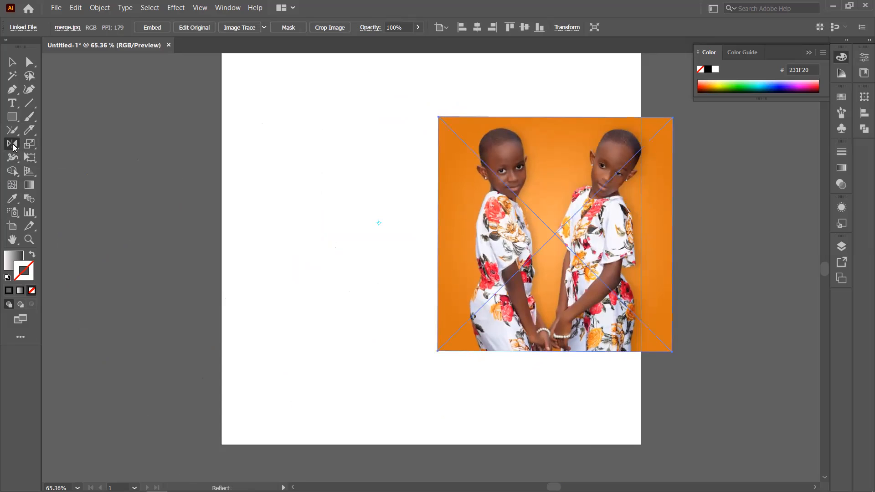
- Delete the reflected photo from the artboard
{"action": "left_click", "coordinate": [13, 146]}
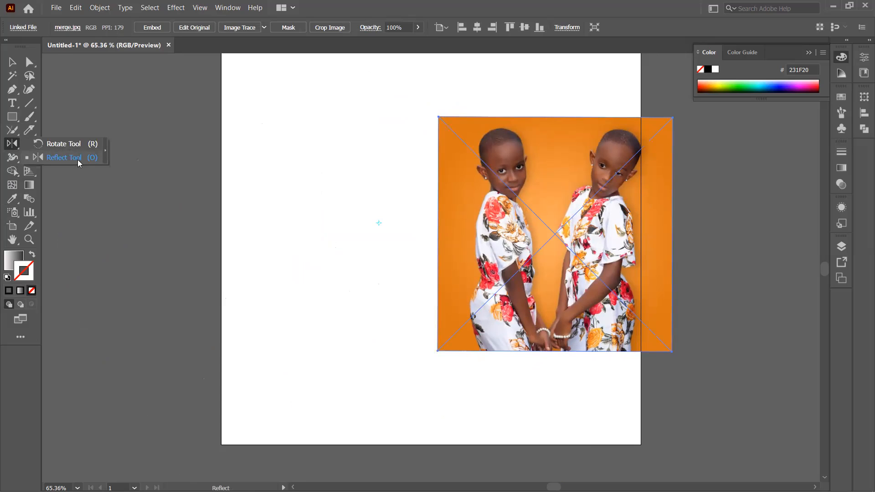
{"action": "key", "text": "v"}
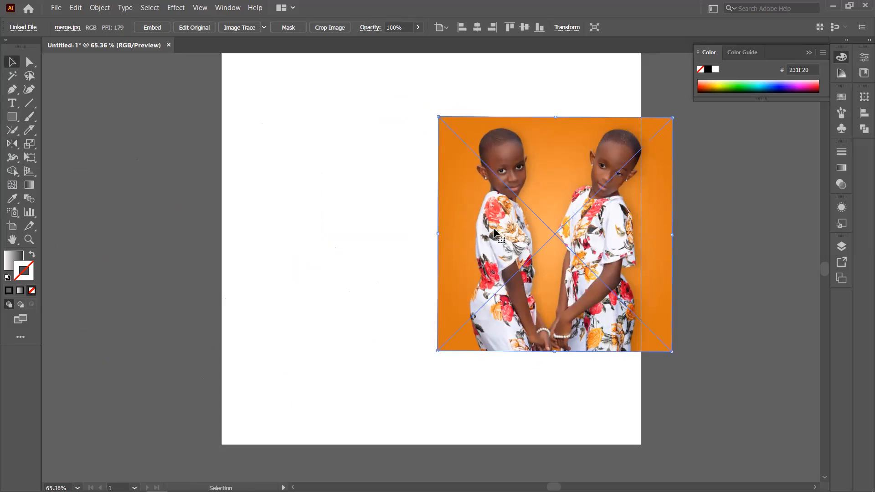
{"action": "key", "text": "Delete"}
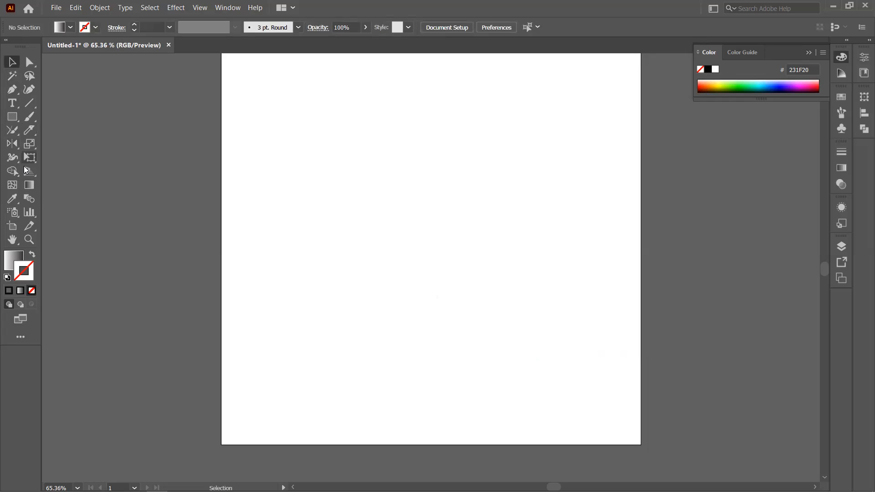
- Draw a roughly square, gradient-filled rectangle in the middle of the artboard
{"action": "left_click", "coordinate": [29, 144]}
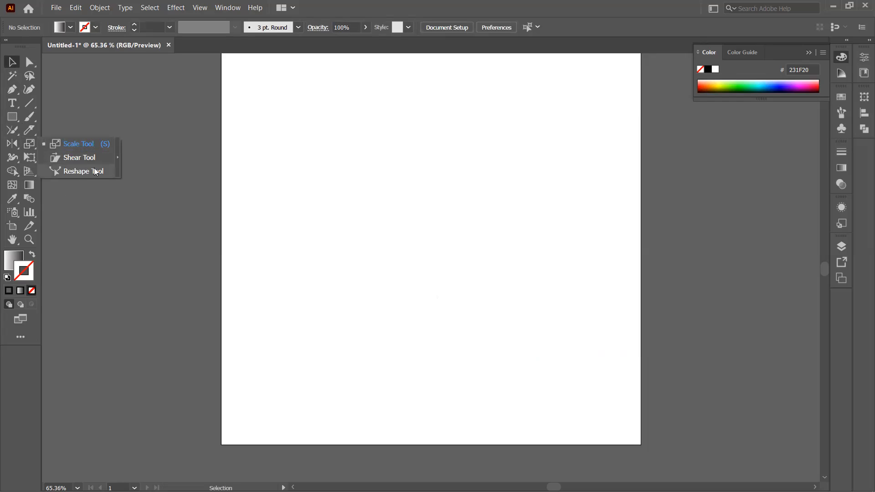
{"action": "left_click", "coordinate": [12, 117]}
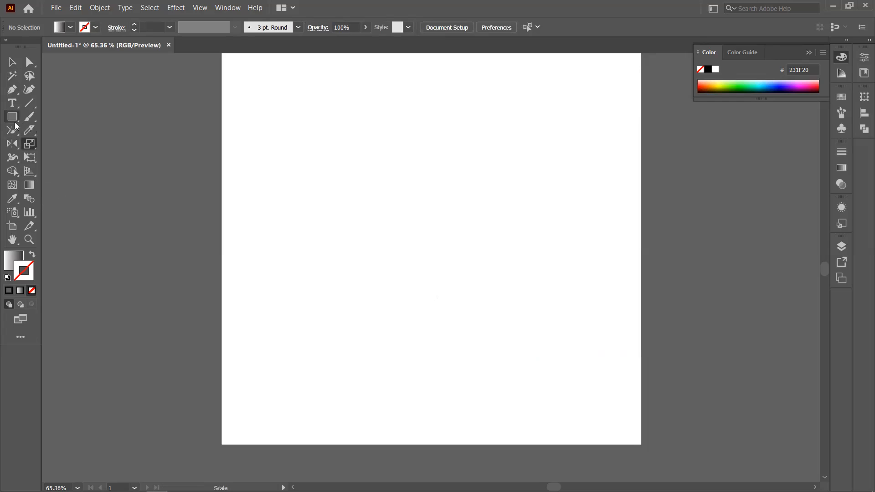
{"action": "left_click_drag", "start_coordinate": [322, 115], "coordinate": [553, 352]}
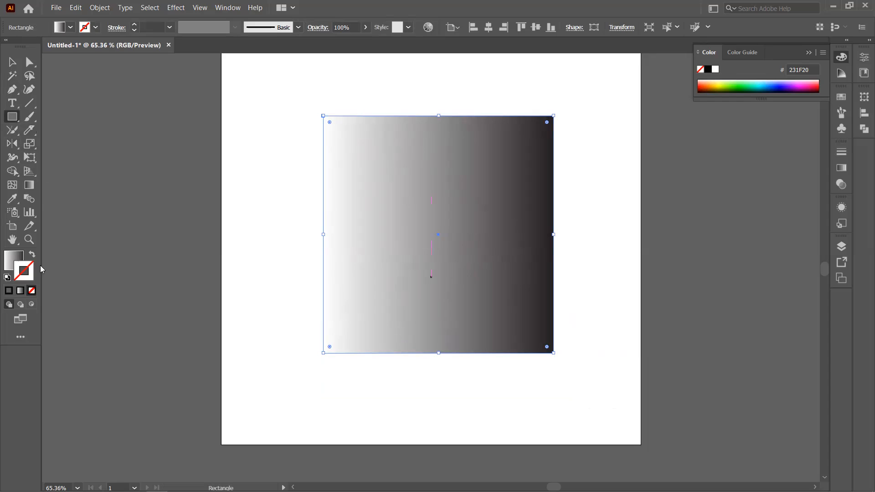
- Swap the rectangle's fill and stroke and swap them back, and round its corners and restore them to sharp
{"action": "left_click", "coordinate": [30, 254]}
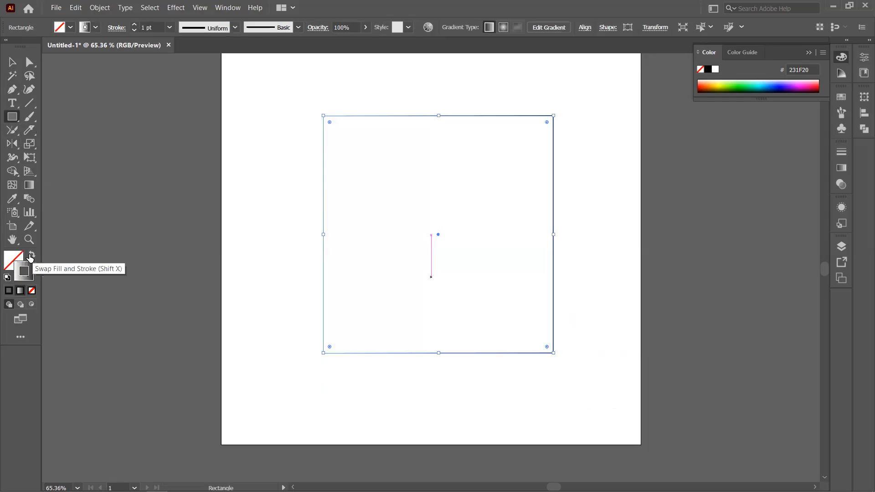
{"action": "left_click", "coordinate": [30, 254]}
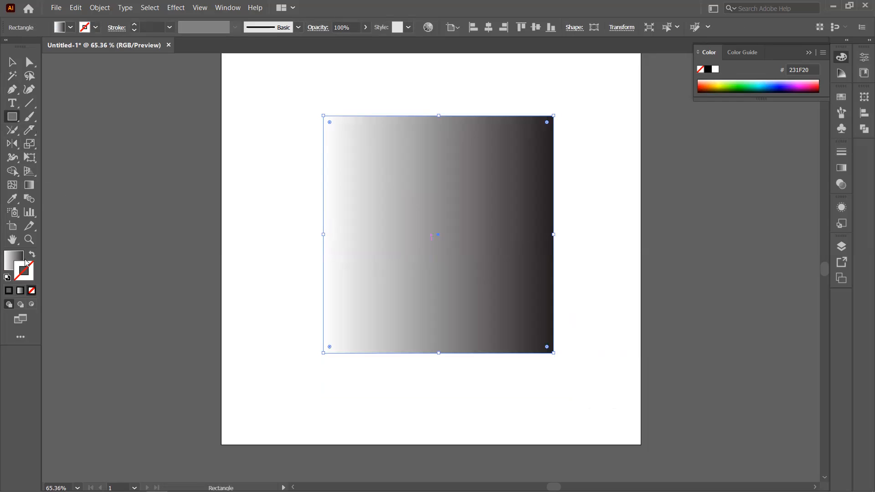
{"action": "left_click", "coordinate": [7, 258]}
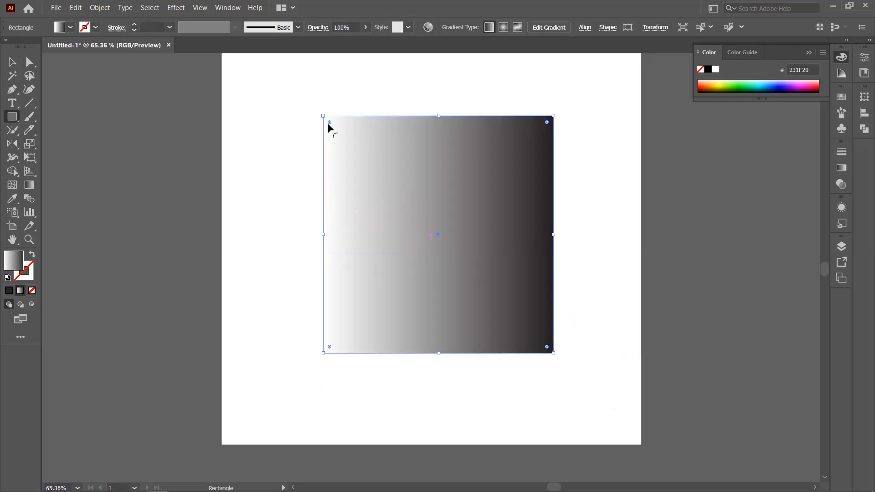
{"action": "left_click_drag", "start_coordinate": [329, 121], "coordinate": [365, 188]}
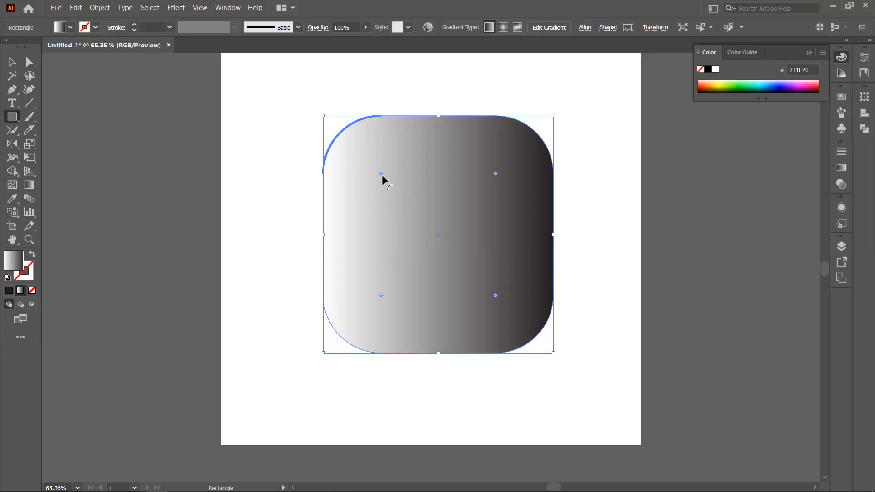
{"action": "left_click_drag", "start_coordinate": [381, 173], "coordinate": [321, 117]}
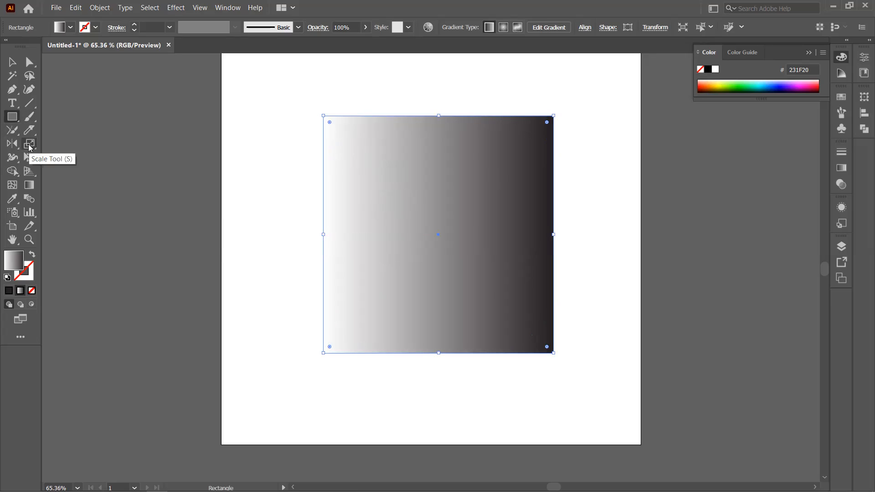
- Scale the rectangle down slightly about its center, and again about a reference point set in its upper-right area
{"action": "left_click", "coordinate": [29, 146]}
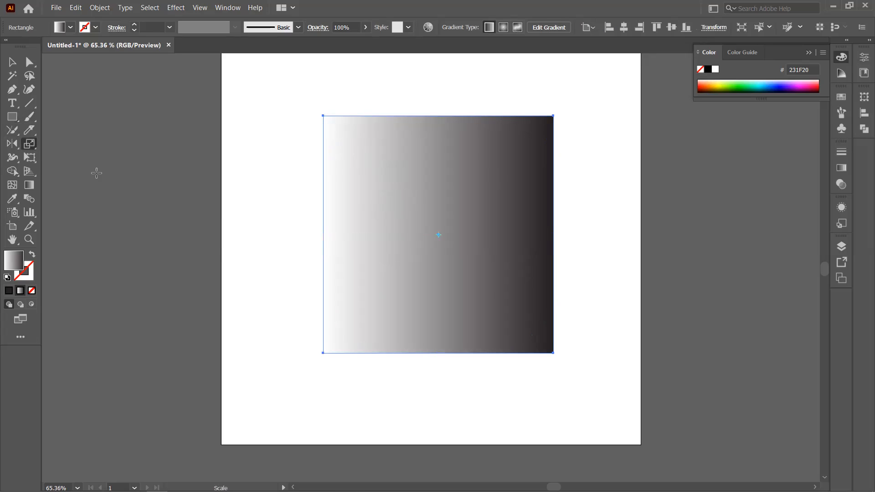
{"action": "mouse_move", "coordinate": [348, 134]}
{"action": "left_mouse_down"}
{"action": "mouse_move", "coordinate": [387, 173]}
{"action": "mouse_move", "coordinate": [349, 160]}
{"action": "mouse_move", "coordinate": [348, 182]}
{"action": "mouse_move", "coordinate": [362, 122]}
{"action": "mouse_move", "coordinate": [390, 266]}
{"action": "mouse_move", "coordinate": [370, 198]}
{"action": "mouse_move", "coordinate": [291, 90]}
{"action": "mouse_move", "coordinate": [287, 71]}
{"action": "mouse_move", "coordinate": [384, 171]}
{"action": "mouse_move", "coordinate": [350, 152]}
{"action": "mouse_move", "coordinate": [323, 108]}
{"action": "mouse_move", "coordinate": [372, 154]}
{"action": "mouse_move", "coordinate": [362, 173]}
{"action": "mouse_move", "coordinate": [344, 149]}
{"action": "mouse_move", "coordinate": [356, 145]}
{"action": "left_mouse_up"}
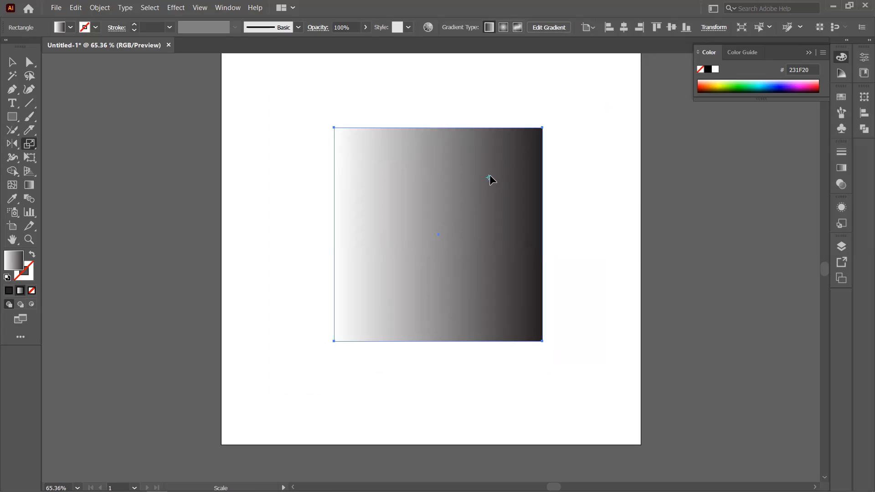
{"action": "left_click_drag", "start_coordinate": [435, 206], "coordinate": [400, 201]}
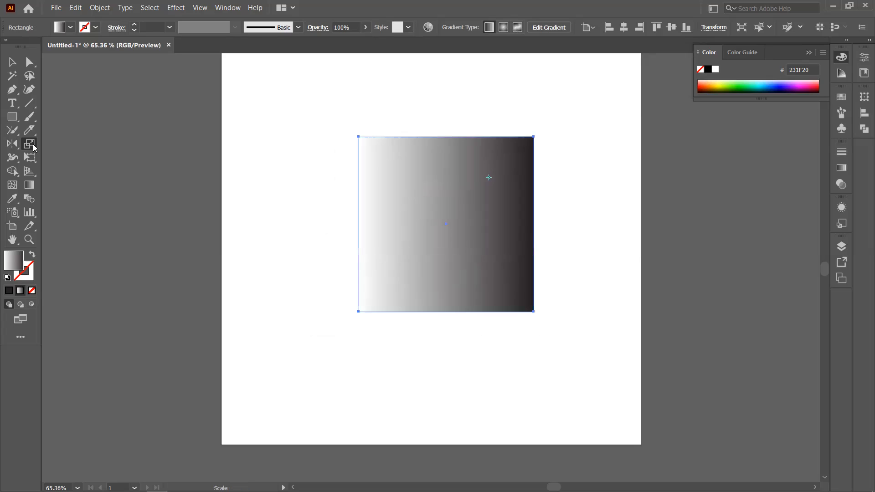
- Shear the rectangle vertically into a parallelogram whose left side sits higher than its right side
{"action": "left_click", "coordinate": [33, 144]}
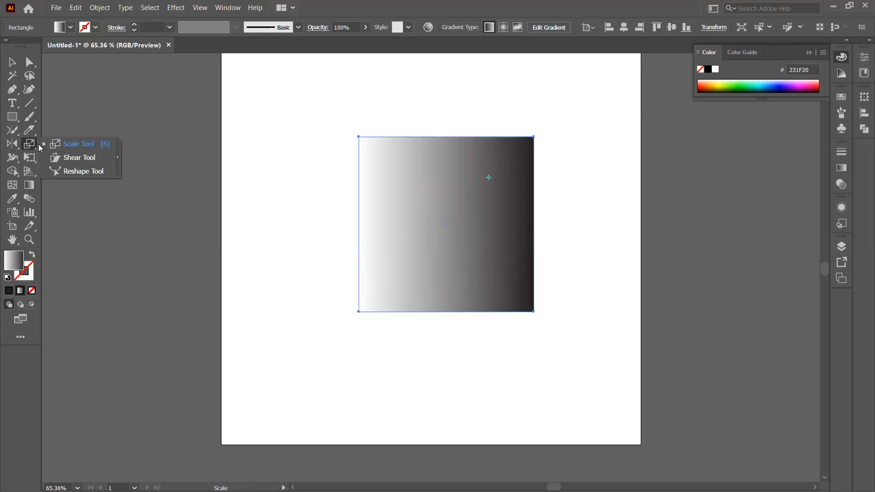
{"action": "left_click", "coordinate": [79, 158]}
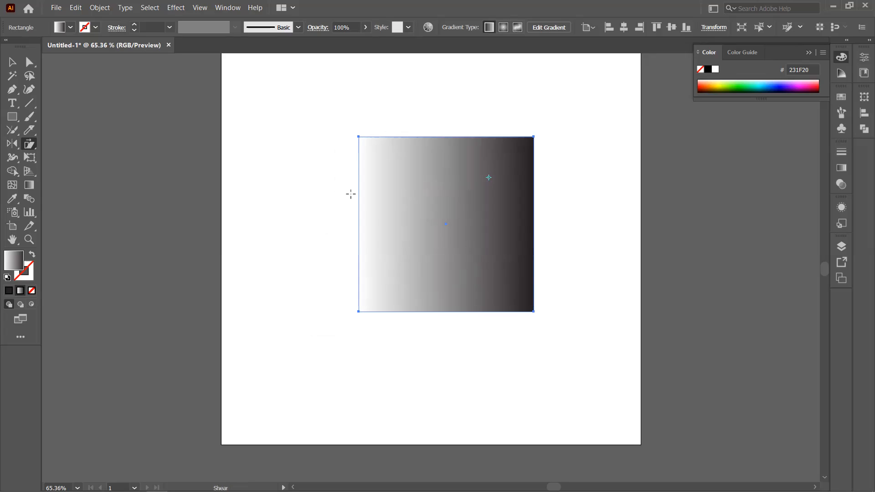
{"action": "mouse_move", "coordinate": [359, 219]}
{"action": "left_mouse_down"}
{"action": "mouse_move", "coordinate": [355, 150]}
{"action": "mouse_move", "coordinate": [384, 296]}
{"action": "mouse_move", "coordinate": [288, 242]}
{"action": "mouse_move", "coordinate": [451, 185]}
{"action": "mouse_move", "coordinate": [417, 220]}
{"action": "mouse_move", "coordinate": [478, 132]}
{"action": "mouse_move", "coordinate": [384, 246]}
{"action": "mouse_move", "coordinate": [341, 246]}
{"action": "mouse_move", "coordinate": [358, 197]}
{"action": "mouse_move", "coordinate": [356, 236]}
{"action": "mouse_move", "coordinate": [357, 199]}
{"action": "mouse_move", "coordinate": [328, 203]}
{"action": "mouse_move", "coordinate": [361, 182]}
{"action": "mouse_move", "coordinate": [360, 205]}
{"action": "left_mouse_up"}
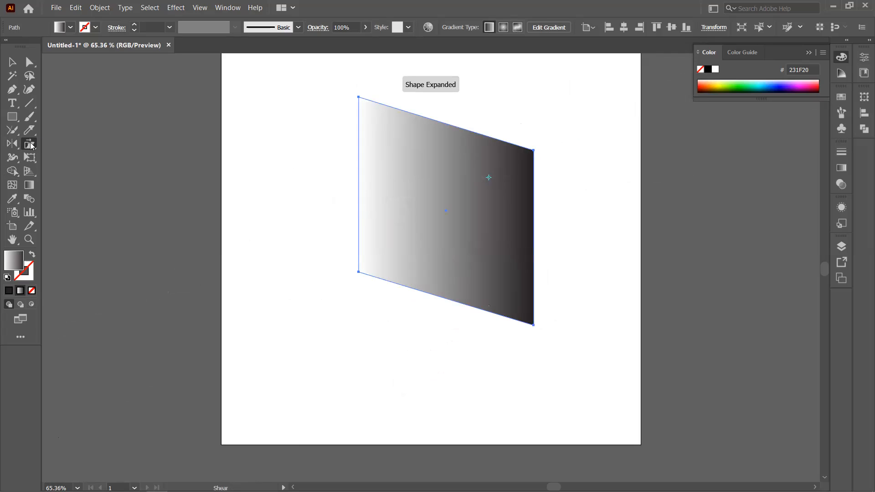
- Use the Reshape tool to add points midway on the parallelogram's left and top edges, shifting the whole shape
{"action": "right_click", "coordinate": [29, 144]}
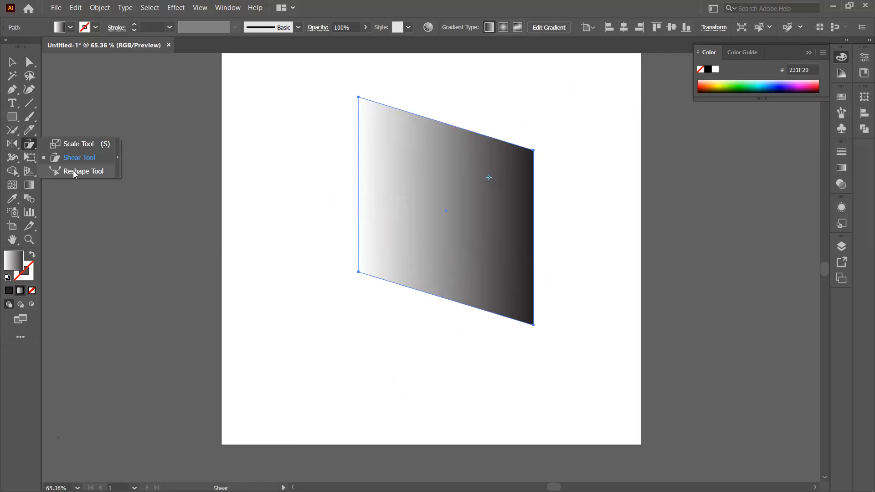
{"action": "left_click", "coordinate": [73, 171]}
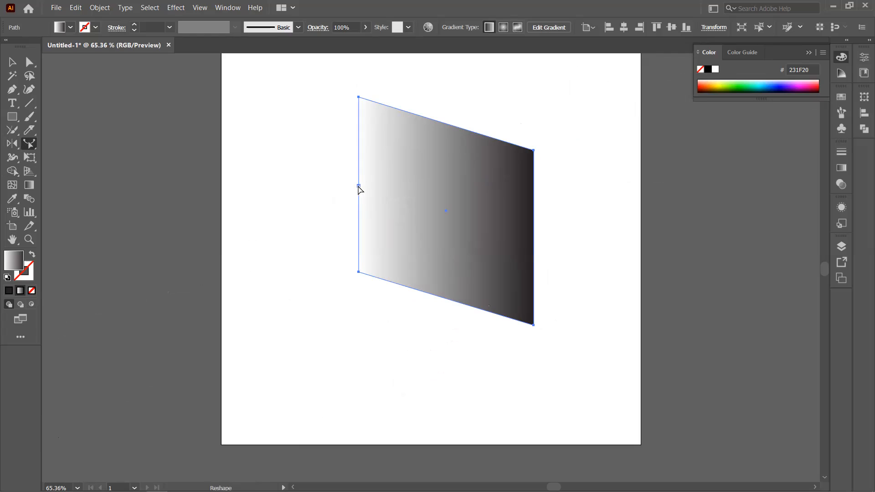
{"action": "left_click_drag", "start_coordinate": [341, 192], "coordinate": [387, 187]}
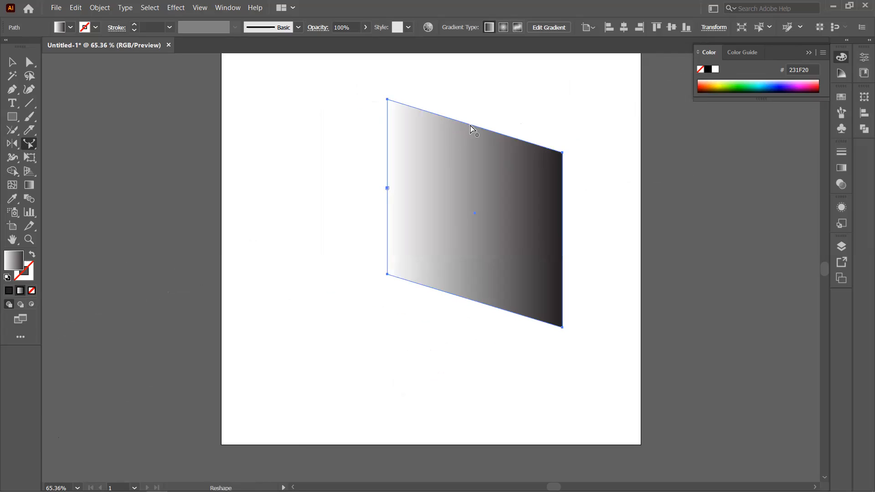
{"action": "left_click_drag", "start_coordinate": [470, 125], "coordinate": [466, 148]}
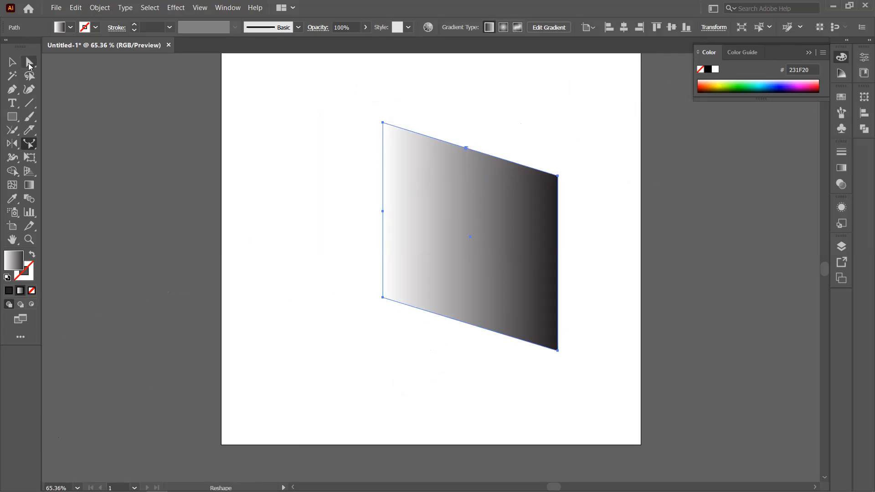
- Directly select the top edge's midpoint and pull it slightly upward, and bulge the left edge outward from its midpoint
{"action": "left_click", "coordinate": [29, 66]}
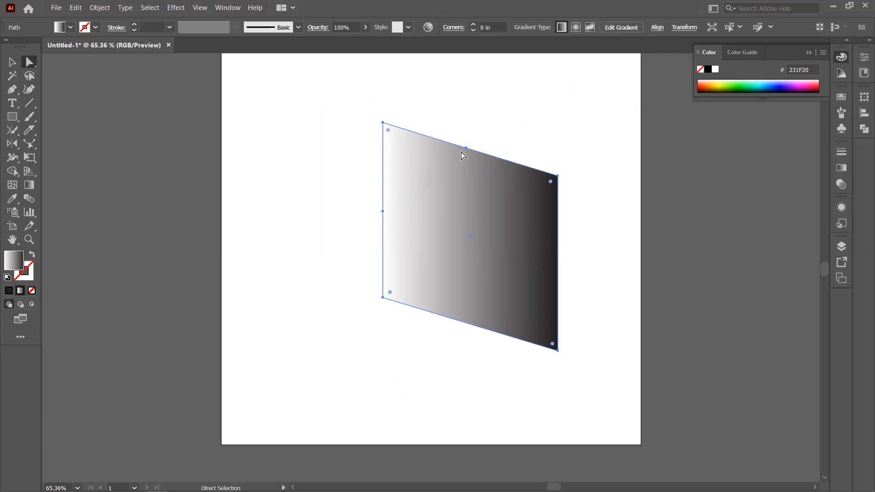
{"action": "left_click", "coordinate": [466, 149]}
{"action": "left_click_drag", "start_coordinate": [467, 150], "coordinate": [470, 131]}
{"action": "left_click_drag", "start_coordinate": [383, 212], "coordinate": [320, 227]}
{"action": "mouse_move", "coordinate": [469, 133]}
{"action": "left_mouse_down"}
{"action": "mouse_move", "coordinate": [464, 154]}
{"action": "mouse_move", "coordinate": [500, 111]}
{"action": "mouse_move", "coordinate": [479, 138]}
{"action": "mouse_move", "coordinate": [473, 127]}
{"action": "left_mouse_up"}
- Reshape the path by pulling its top middle point down into the shape and its left point farther outward
{"action": "left_click", "coordinate": [29, 143]}
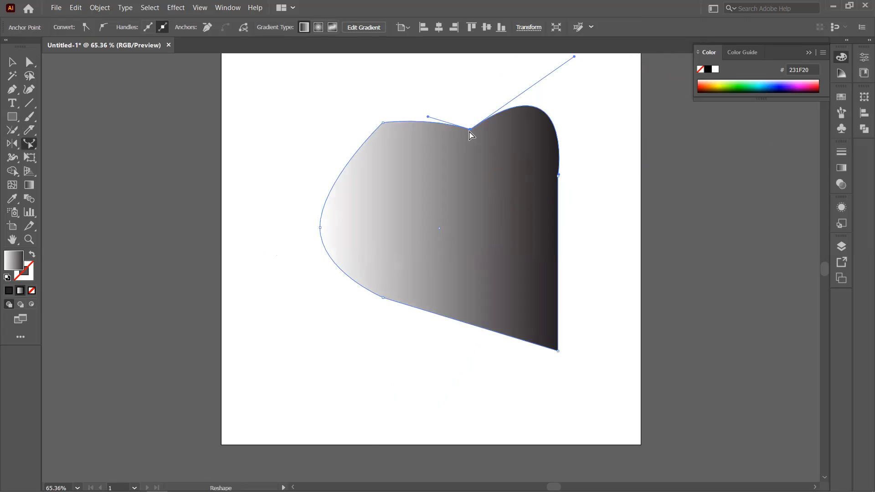
{"action": "left_click_drag", "start_coordinate": [469, 131], "coordinate": [462, 179]}
{"action": "left_click_drag", "start_coordinate": [320, 227], "coordinate": [270, 230]}
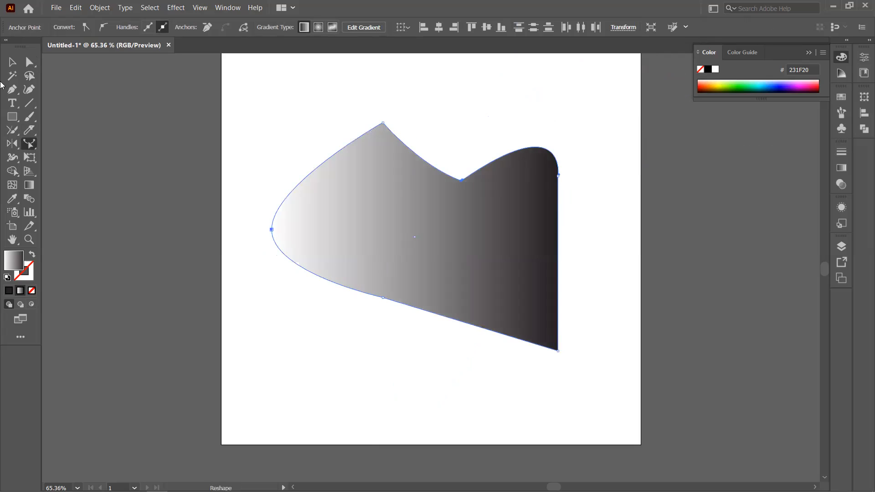
- Move the reshaped path slightly up and delete it from the artboard
{"action": "left_click", "coordinate": [28, 143]}
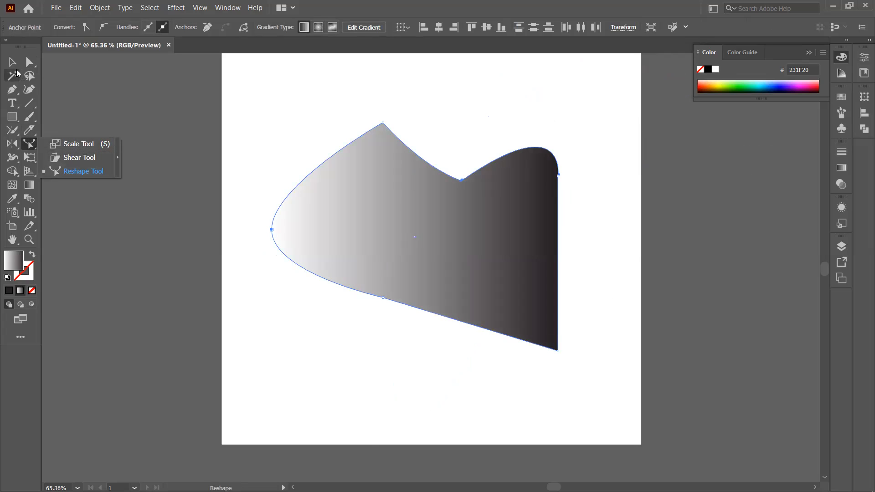
{"action": "key", "text": "v"}
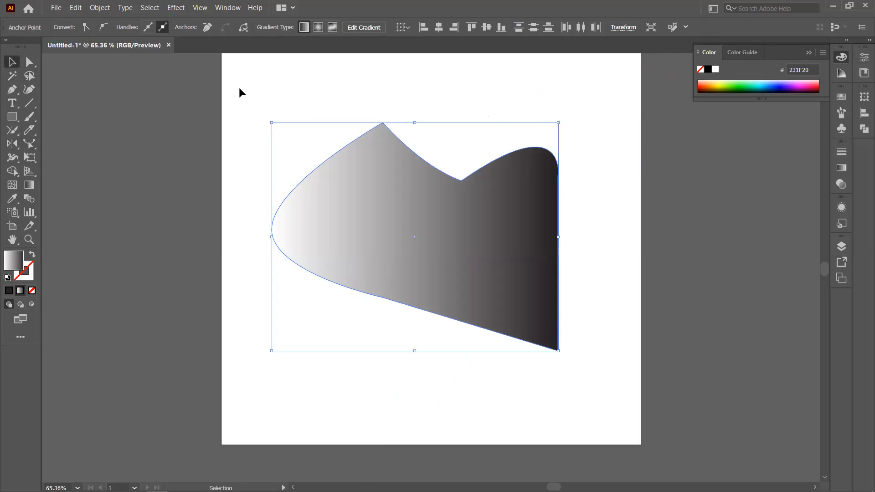
{"action": "left_click_drag", "start_coordinate": [519, 283], "coordinate": [511, 246]}
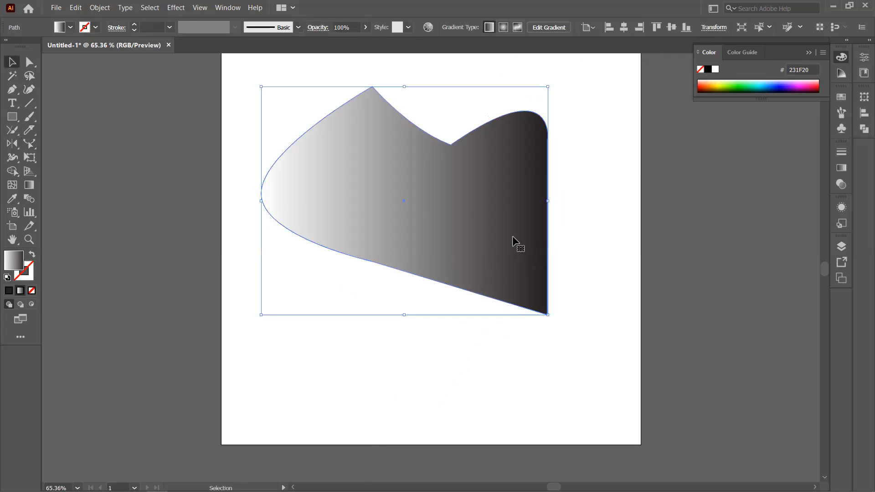
{"action": "key", "text": "Delete"}
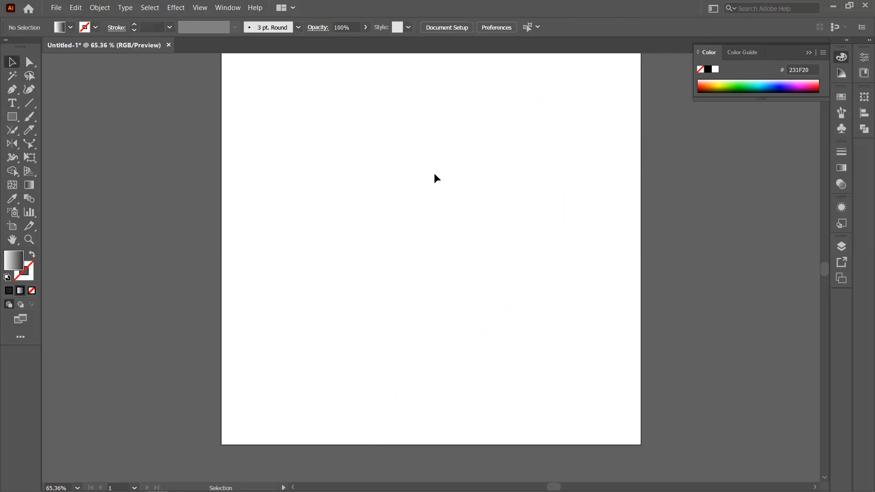
{"action": "left_click", "coordinate": [14, 161]}
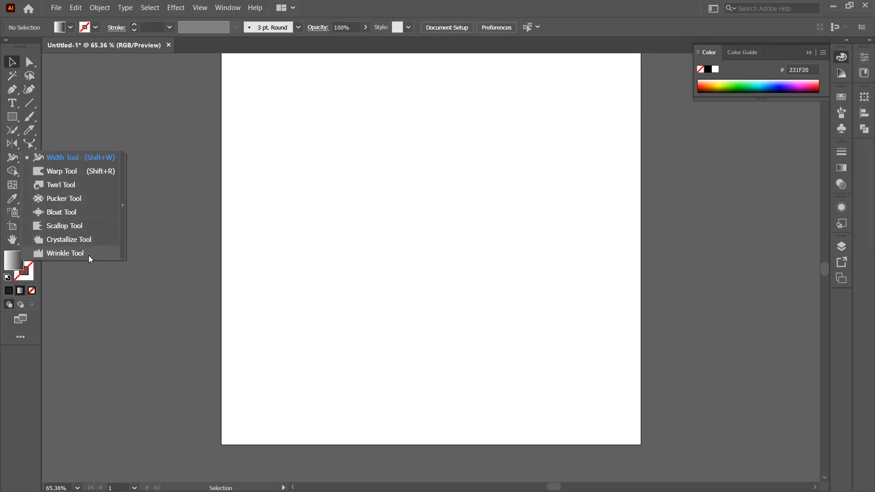
{"action": "left_click", "coordinate": [12, 146]}
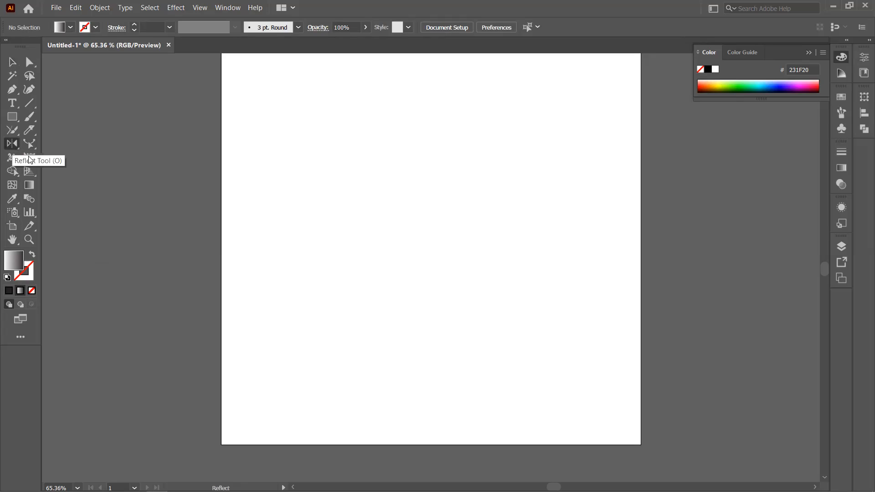
{"action": "left_click", "coordinate": [35, 160]}
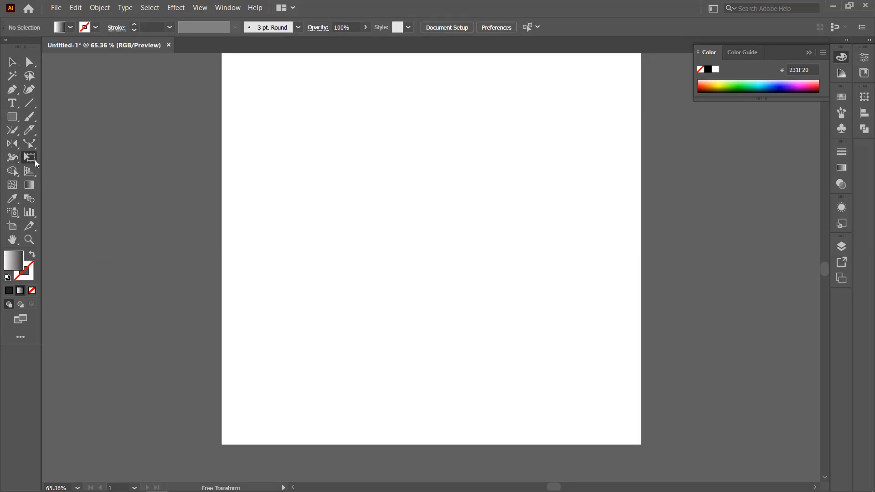
{"action": "left_click", "coordinate": [29, 158]}
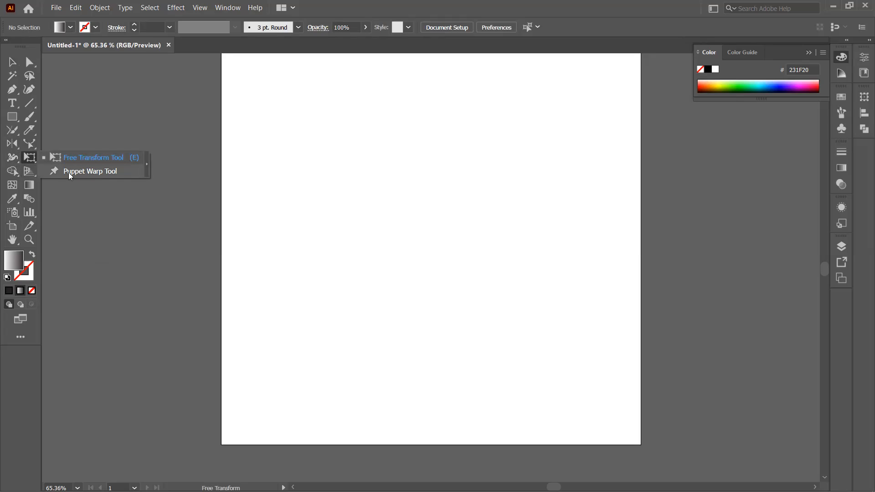
{"action": "left_click", "coordinate": [14, 163]}
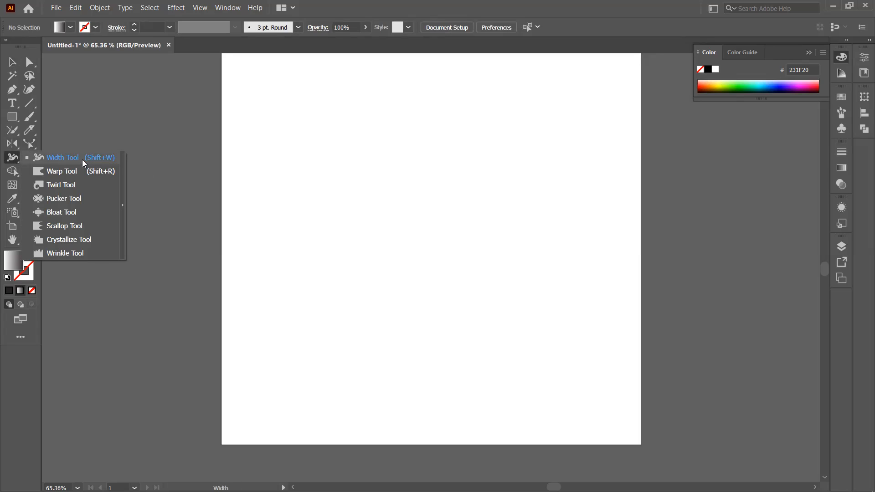
- Draw a horizontal line across the upper half of the artboard and give it a red stroke
{"action": "left_click", "coordinate": [30, 105]}
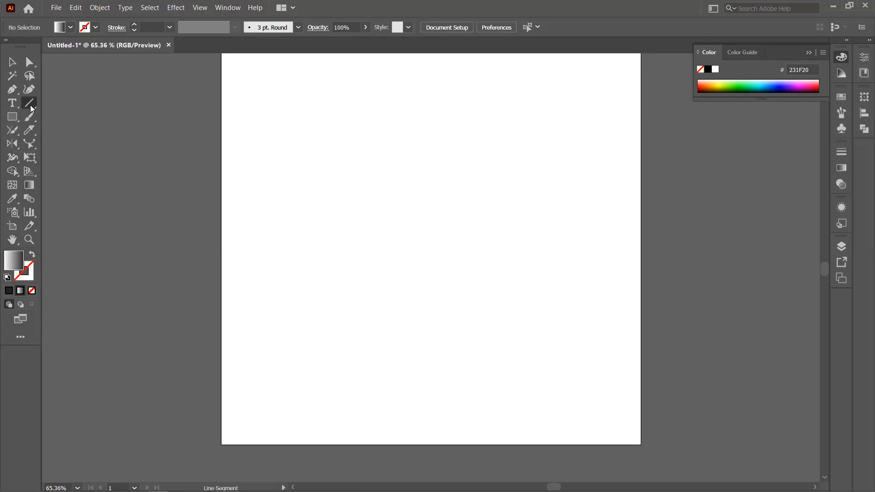
{"action": "left_click_drag", "start_coordinate": [290, 192], "coordinate": [541, 191]}
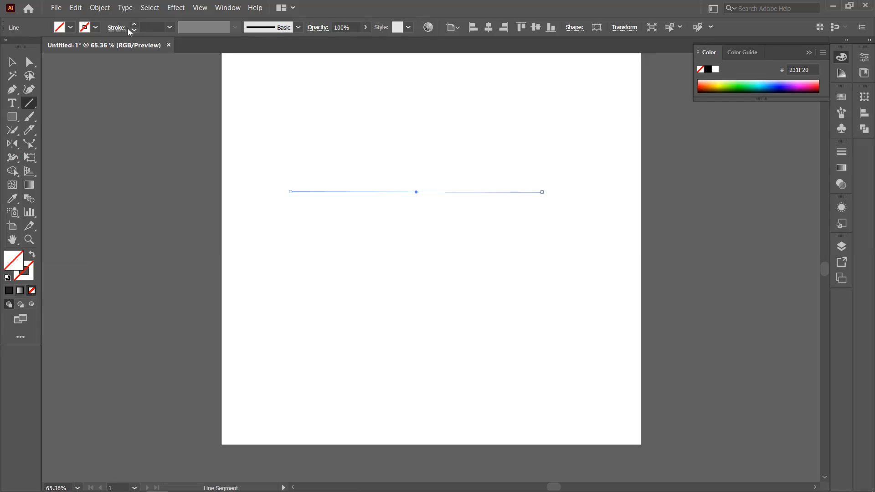
{"action": "left_click", "coordinate": [95, 28]}
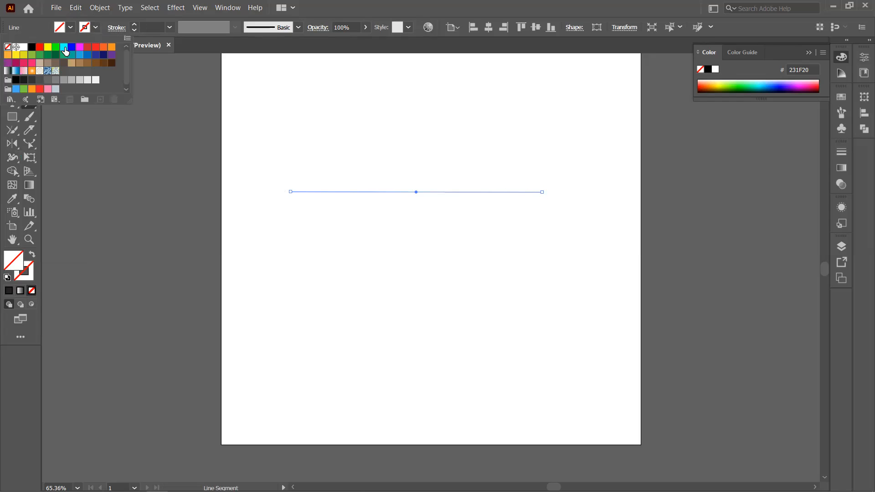
{"action": "left_click", "coordinate": [39, 48]}
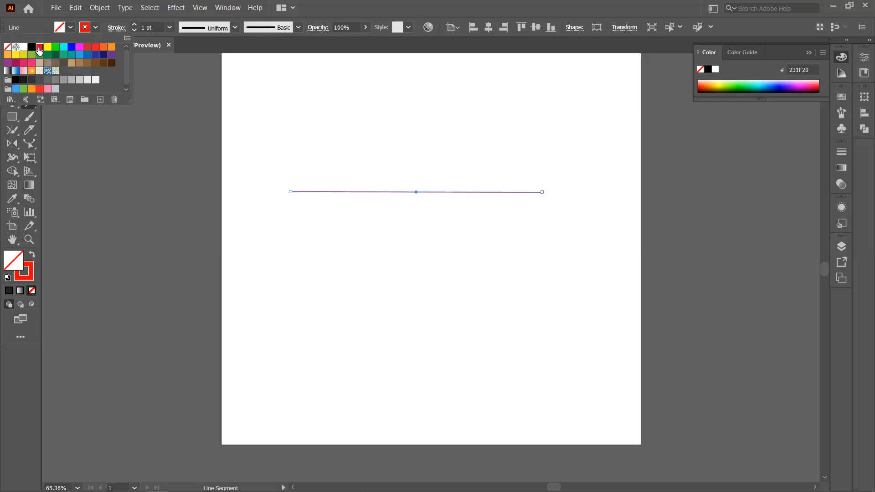
{"action": "left_click", "coordinate": [93, 29]}
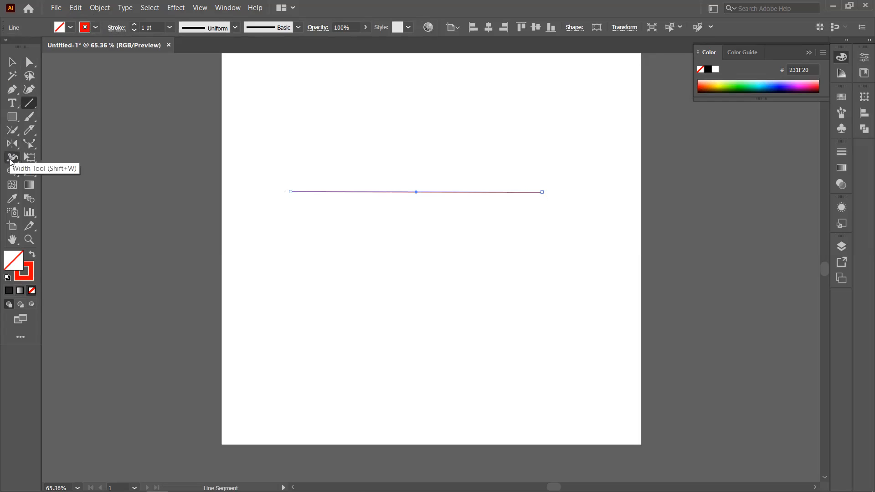
- Use the Width tool to swell the red line near its middle to about 187 pt, then narrow it at points on both sides of the bulge
{"action": "left_click", "coordinate": [10, 160]}
{"action": "mouse_move", "coordinate": [406, 192]}
{"action": "left_mouse_down"}
{"action": "mouse_move", "coordinate": [406, 113]}
{"action": "mouse_move", "coordinate": [406, 136]}
{"action": "left_mouse_up"}
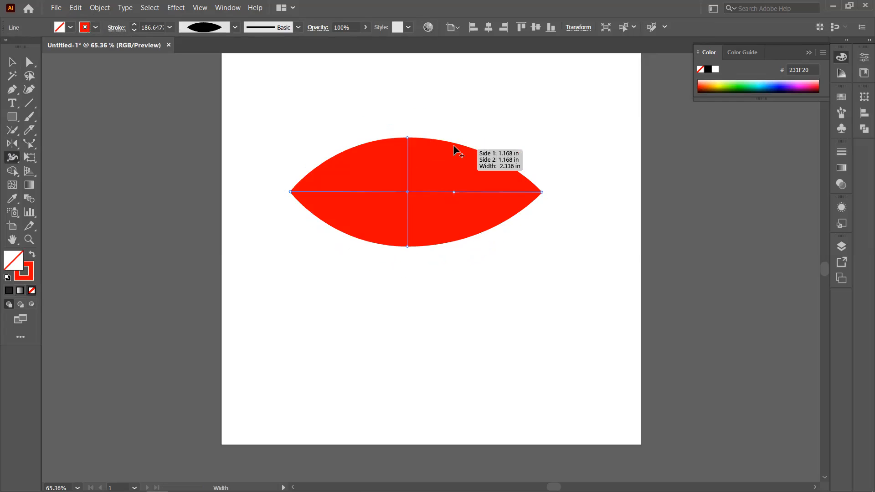
{"action": "mouse_move", "coordinate": [453, 145]}
{"action": "left_mouse_down"}
{"action": "mouse_move", "coordinate": [453, 181]}
{"action": "mouse_move", "coordinate": [452, 170]}
{"action": "left_mouse_up"}
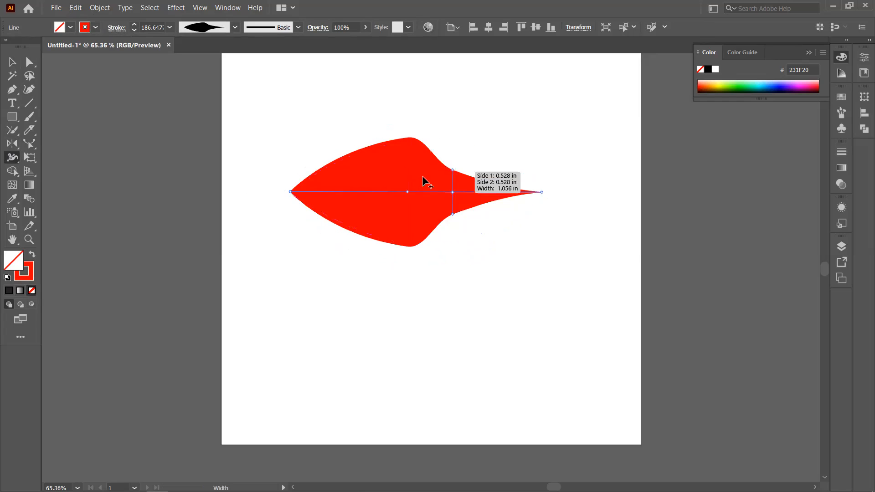
{"action": "left_click_drag", "start_coordinate": [371, 144], "coordinate": [366, 214]}
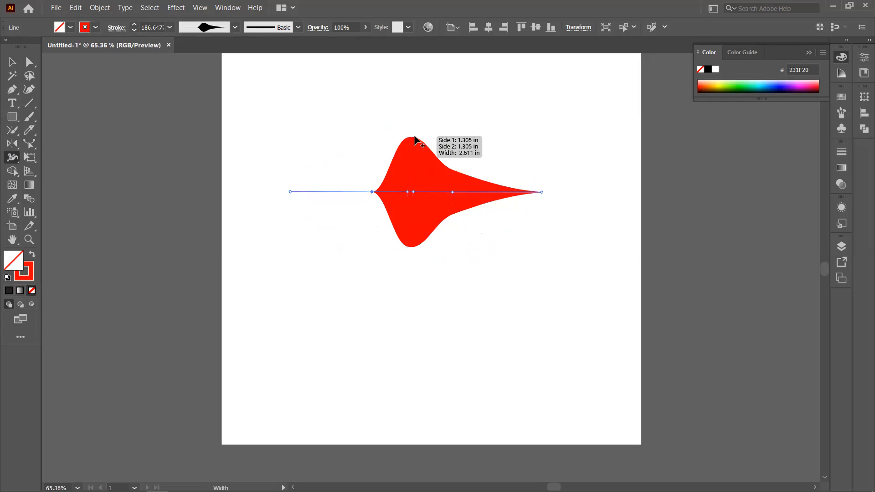
{"action": "left_click_drag", "start_coordinate": [416, 139], "coordinate": [415, 174]}
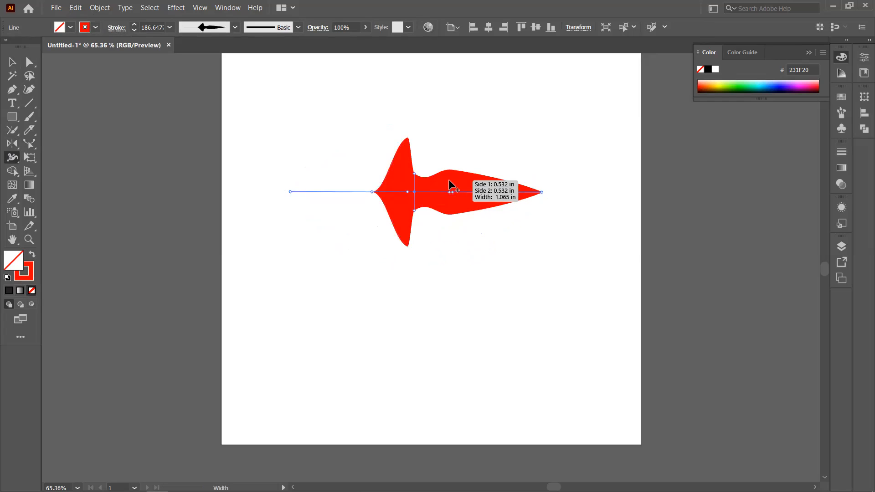
- Draw a wide rectangle in the artboard's lower half, below the red shape, and fill it with blue 0012F7
{"action": "left_click", "coordinate": [13, 116]}
{"action": "mouse_move", "coordinate": [294, 254]}
{"action": "left_mouse_down"}
{"action": "mouse_move", "coordinate": [537, 386]}
{"action": "mouse_move", "coordinate": [564, 406]}
{"action": "mouse_move", "coordinate": [563, 416]}
{"action": "left_mouse_up"}
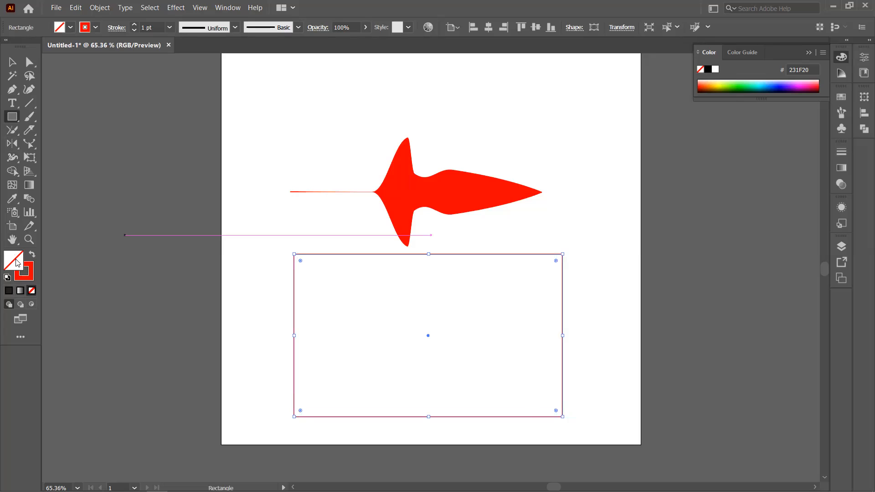
{"action": "left_click", "coordinate": [654, 220]}
{"action": "left_click_drag", "start_coordinate": [616, 192], "coordinate": [663, 141]}
{"action": "left_click", "coordinate": [634, 173]}
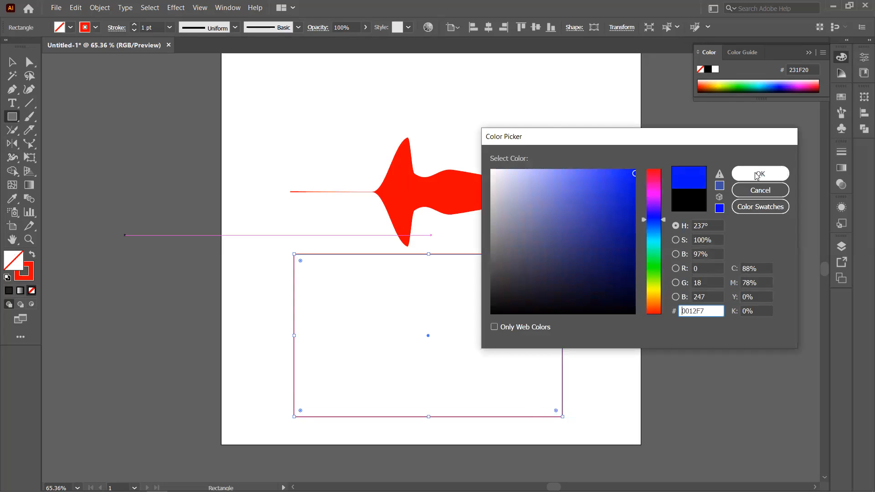
{"action": "left_click", "coordinate": [734, 180]}
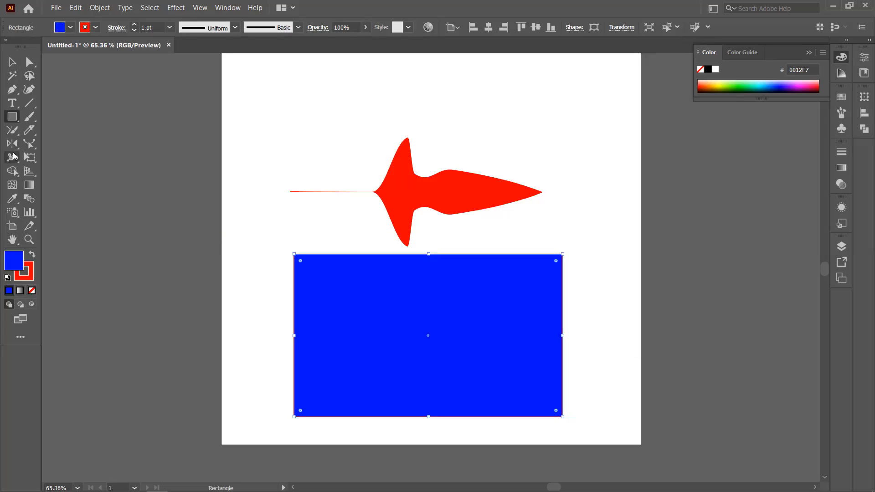
- Use the Width tool to bulge the stroke on the rectangle's top and right edges, and pinch it at points beside each bulge
{"action": "left_click", "coordinate": [13, 158]}
{"action": "mouse_move", "coordinate": [418, 248]}
{"action": "left_mouse_down"}
{"action": "mouse_move", "coordinate": [414, 174]}
{"action": "mouse_move", "coordinate": [415, 235]}
{"action": "left_mouse_up"}
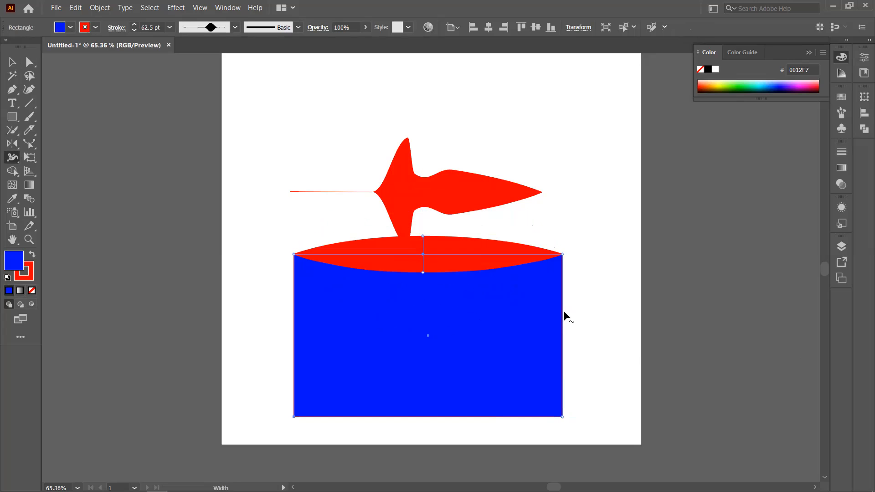
{"action": "left_click_drag", "start_coordinate": [564, 315], "coordinate": [596, 319]}
{"action": "left_click_drag", "start_coordinate": [442, 274], "coordinate": [440, 258]}
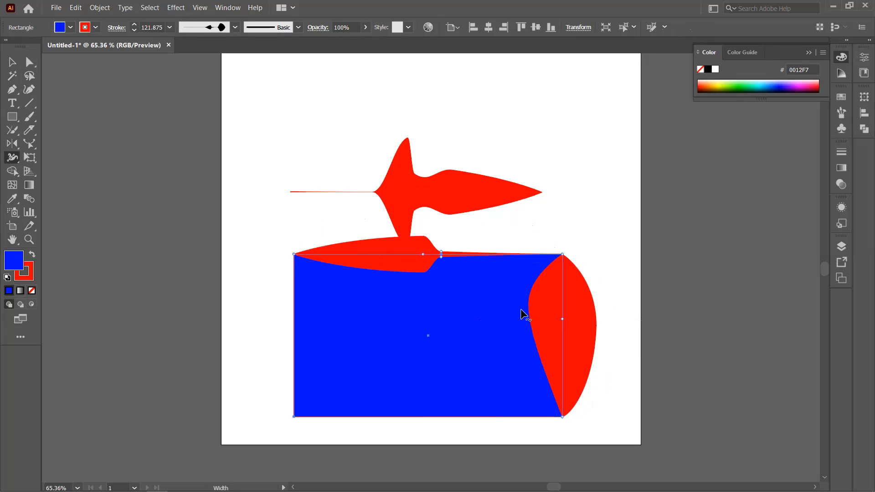
{"action": "mouse_move", "coordinate": [528, 317]}
{"action": "left_mouse_down"}
{"action": "mouse_move", "coordinate": [564, 320]}
{"action": "mouse_move", "coordinate": [542, 336]}
{"action": "left_mouse_up"}
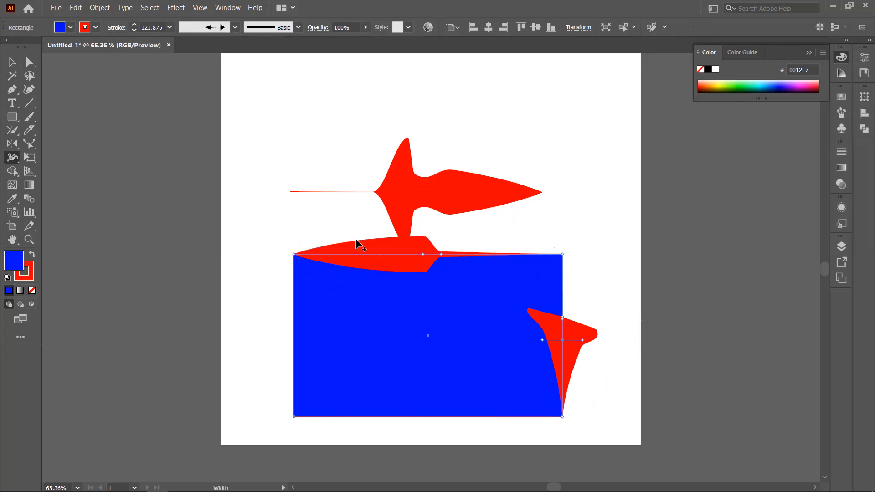
{"action": "mouse_move", "coordinate": [394, 281]}
{"action": "left_mouse_down"}
{"action": "mouse_move", "coordinate": [401, 242]}
{"action": "mouse_move", "coordinate": [400, 269]}
{"action": "left_mouse_up"}
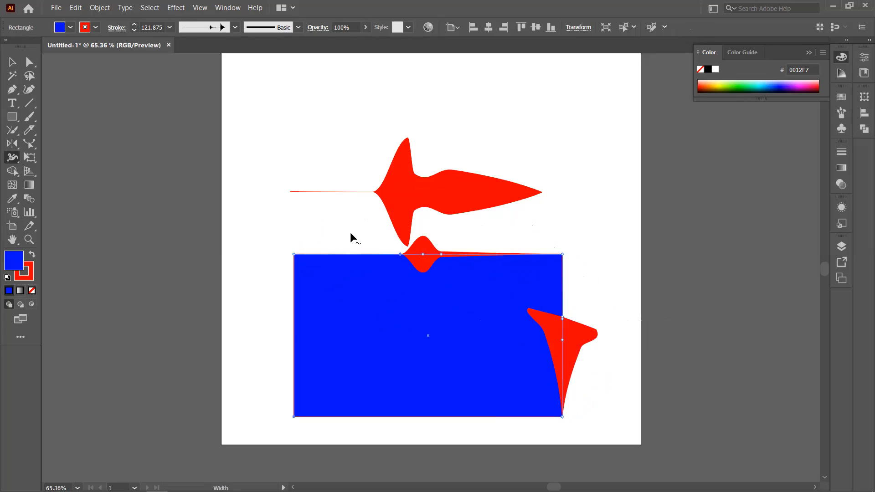
- Move the blue rectangle up over the red shape, select both objects and delete them
{"action": "left_click", "coordinate": [13, 62]}
{"action": "left_click_drag", "start_coordinate": [383, 318], "coordinate": [363, 181]}
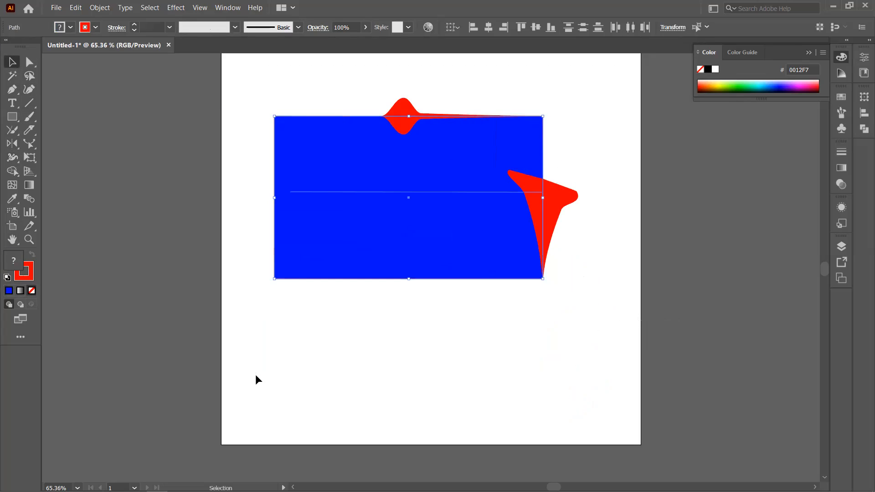
{"action": "key", "text": "Delete"}
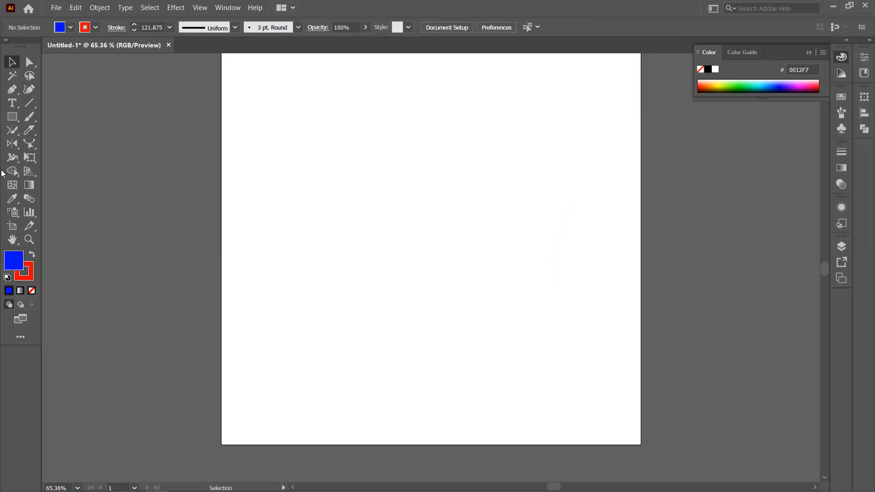
- Draw a large blue square in the artboard's upper half and set its stroke weight to 0.25 pt
{"action": "left_click_drag", "start_coordinate": [13, 161], "coordinate": [77, 173]}
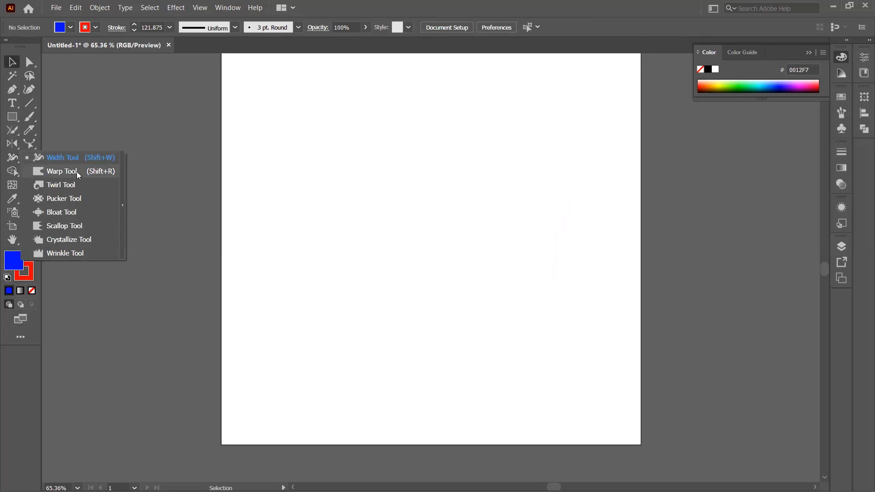
{"action": "left_click", "coordinate": [13, 118]}
{"action": "mouse_move", "coordinate": [287, 113]}
{"action": "left_mouse_down"}
{"action": "mouse_move", "coordinate": [351, 199]}
{"action": "mouse_move", "coordinate": [514, 340]}
{"action": "left_mouse_up"}
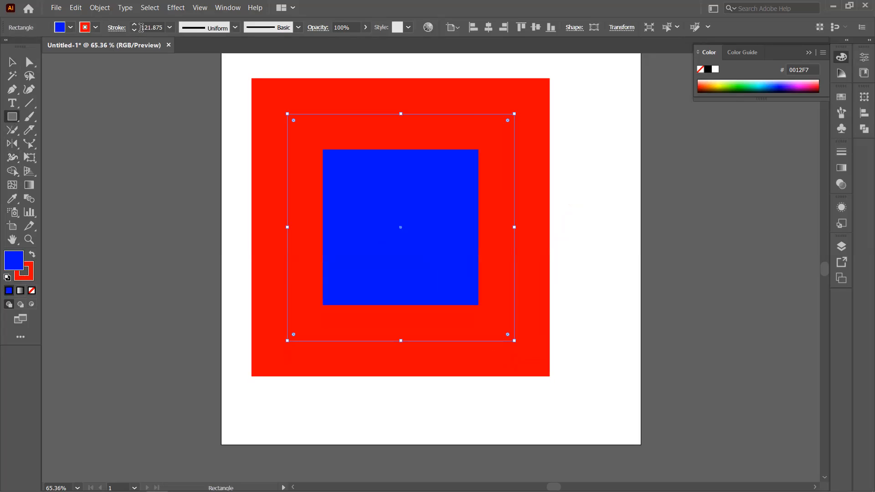
{"action": "left_click", "coordinate": [170, 28]}
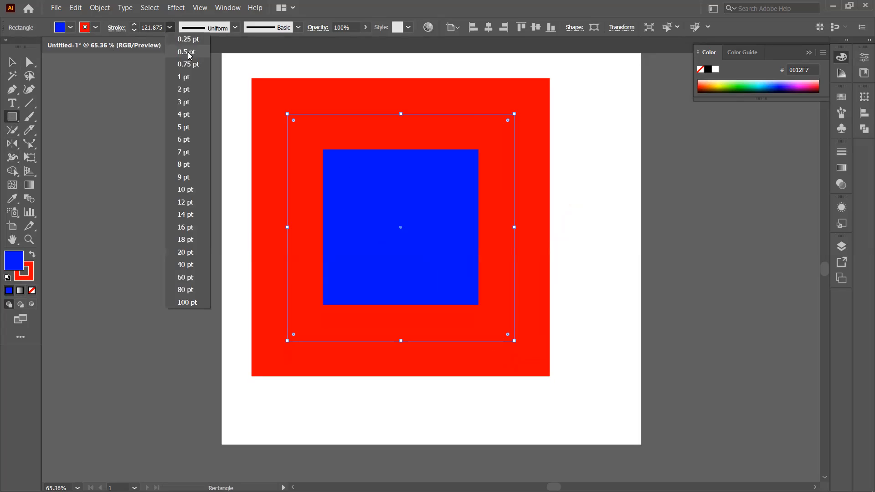
{"action": "left_click", "coordinate": [187, 40]}
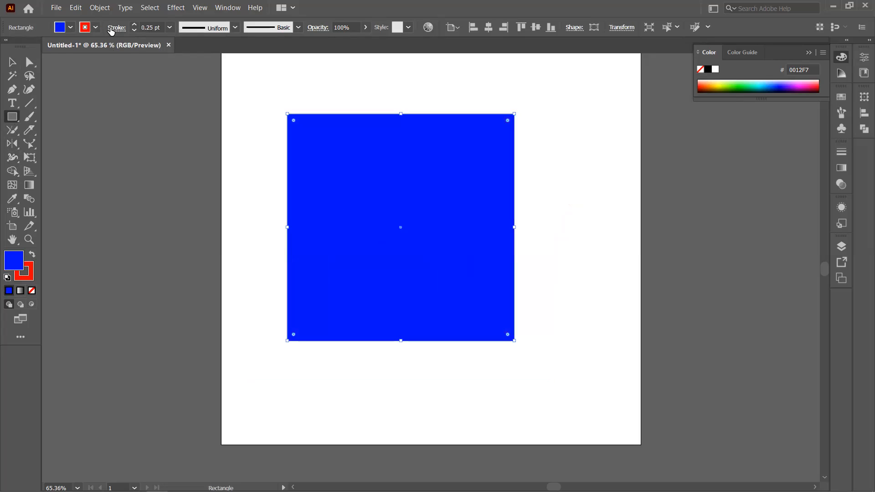
- Set the square's stroke colour to None and move the square slightly to the right
{"action": "left_click", "coordinate": [111, 29]}
{"action": "left_click", "coordinate": [96, 28]}
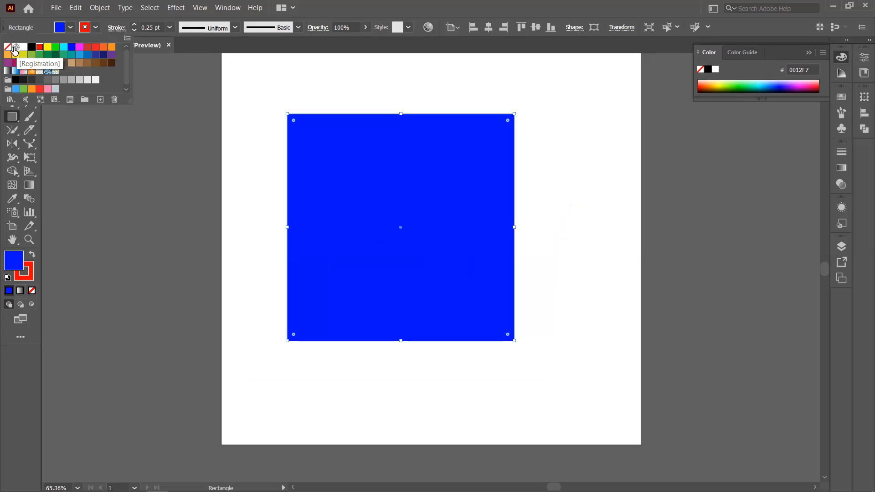
{"action": "left_click", "coordinate": [8, 47]}
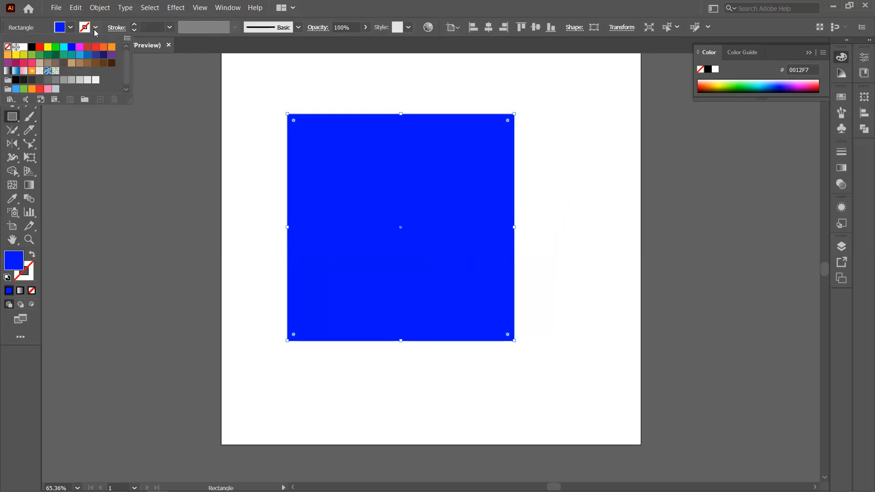
{"action": "left_click", "coordinate": [331, 129]}
{"action": "left_click", "coordinate": [9, 66]}
{"action": "left_click_drag", "start_coordinate": [369, 214], "coordinate": [402, 215]}
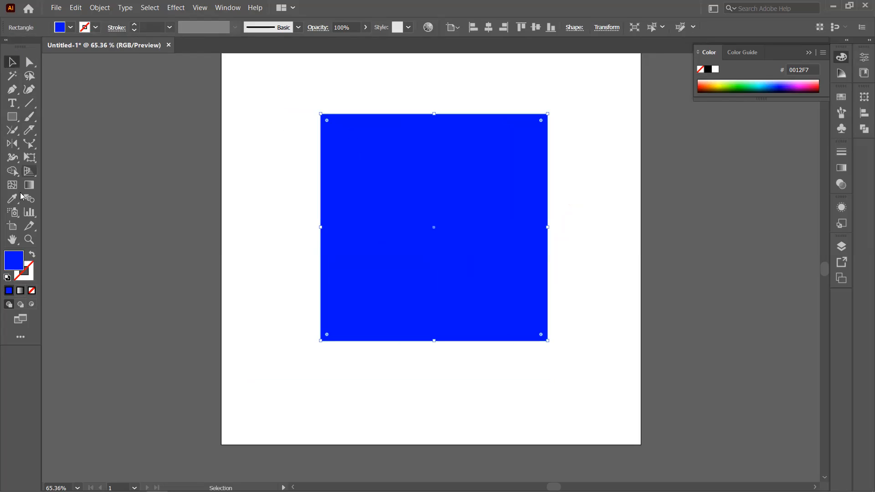
- Use the Warp tool to push and pull all four edges of the blue square into irregular waves, dents and peaks
{"action": "left_click", "coordinate": [10, 161]}
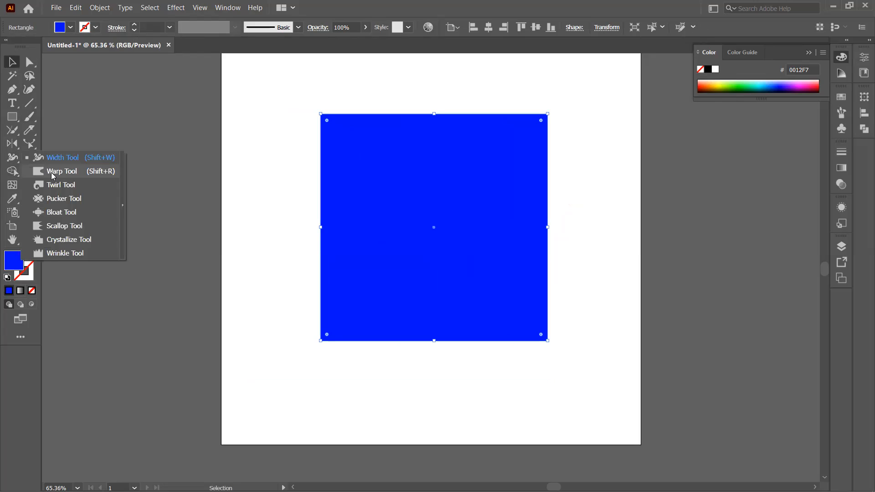
{"action": "left_click", "coordinate": [53, 172]}
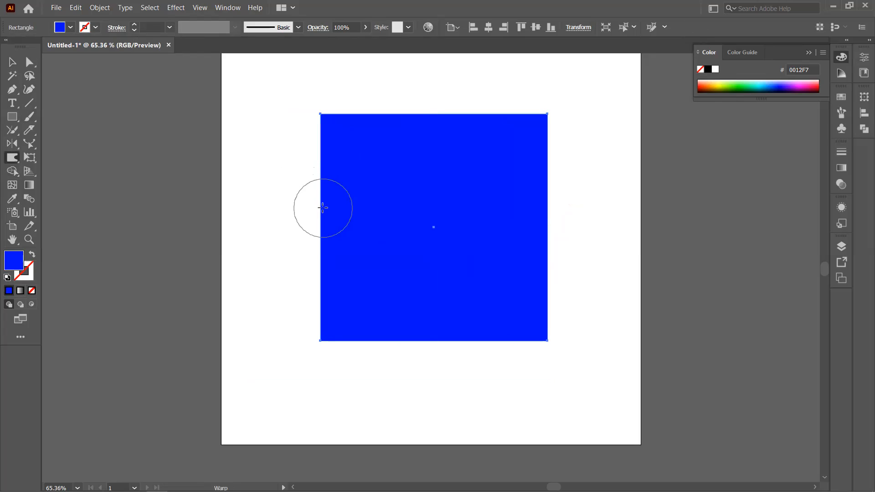
{"action": "left_click_drag", "start_coordinate": [310, 207], "coordinate": [373, 235]}
{"action": "mouse_move", "coordinate": [303, 263]}
{"action": "left_mouse_down"}
{"action": "mouse_move", "coordinate": [399, 264]}
{"action": "mouse_move", "coordinate": [367, 234]}
{"action": "mouse_move", "coordinate": [306, 230]}
{"action": "mouse_move", "coordinate": [309, 196]}
{"action": "mouse_move", "coordinate": [365, 183]}
{"action": "left_mouse_up"}
{"action": "mouse_move", "coordinate": [485, 208]}
{"action": "left_mouse_down"}
{"action": "mouse_move", "coordinate": [628, 205]}
{"action": "mouse_move", "coordinate": [619, 275]}
{"action": "left_mouse_up"}
{"action": "left_click_drag", "start_coordinate": [492, 246], "coordinate": [592, 284]}
{"action": "left_click_drag", "start_coordinate": [501, 201], "coordinate": [602, 149]}
{"action": "left_click_drag", "start_coordinate": [406, 155], "coordinate": [392, 72]}
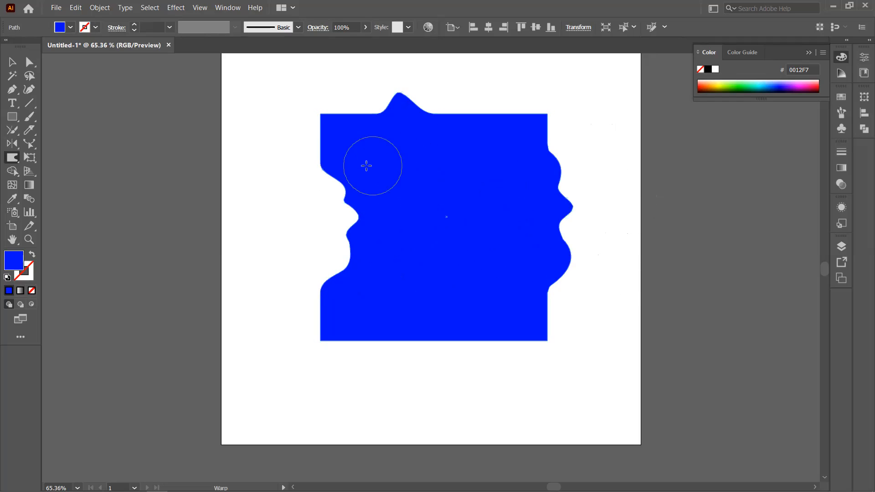
{"action": "left_click_drag", "start_coordinate": [365, 166], "coordinate": [252, 181]}
{"action": "left_click_drag", "start_coordinate": [354, 203], "coordinate": [249, 222]}
{"action": "left_click_drag", "start_coordinate": [370, 366], "coordinate": [394, 256]}
{"action": "mouse_move", "coordinate": [420, 306]}
{"action": "left_mouse_down"}
{"action": "mouse_move", "coordinate": [454, 416]}
{"action": "mouse_move", "coordinate": [460, 213]}
{"action": "left_mouse_up"}
{"action": "left_click_drag", "start_coordinate": [454, 83], "coordinate": [474, 196]}
{"action": "left_click_drag", "start_coordinate": [323, 69], "coordinate": [382, 215]}
{"action": "mouse_move", "coordinate": [455, 165]}
{"action": "left_mouse_down"}
{"action": "mouse_move", "coordinate": [499, 69]}
{"action": "mouse_move", "coordinate": [503, 50]}
{"action": "left_mouse_up"}
{"action": "mouse_move", "coordinate": [511, 197]}
{"action": "left_mouse_down"}
{"action": "mouse_move", "coordinate": [568, 123]}
{"action": "mouse_move", "coordinate": [429, 245]}
{"action": "left_mouse_up"}
{"action": "left_click_drag", "start_coordinate": [386, 222], "coordinate": [338, 95]}
{"action": "mouse_move", "coordinate": [340, 96]}
{"action": "left_mouse_down"}
{"action": "mouse_move", "coordinate": [427, 213]}
{"action": "mouse_move", "coordinate": [431, 242]}
{"action": "left_mouse_up"}
{"action": "mouse_move", "coordinate": [431, 241]}
{"action": "left_mouse_down"}
{"action": "mouse_move", "coordinate": [424, 183]}
{"action": "mouse_move", "coordinate": [444, 94]}
{"action": "left_mouse_up"}
{"action": "left_click_drag", "start_coordinate": [444, 96], "coordinate": [440, 235]}
{"action": "mouse_move", "coordinate": [441, 234]}
{"action": "left_mouse_down"}
{"action": "mouse_move", "coordinate": [488, 143]}
{"action": "mouse_move", "coordinate": [514, 119]}
{"action": "left_mouse_up"}
{"action": "mouse_move", "coordinate": [438, 290]}
{"action": "left_mouse_down"}
{"action": "mouse_move", "coordinate": [430, 390]}
{"action": "mouse_move", "coordinate": [309, 303]}
{"action": "mouse_move", "coordinate": [302, 315]}
{"action": "left_mouse_up"}
{"action": "left_click_drag", "start_coordinate": [303, 352], "coordinate": [434, 284]}
{"action": "left_click_drag", "start_coordinate": [472, 350], "coordinate": [525, 382]}
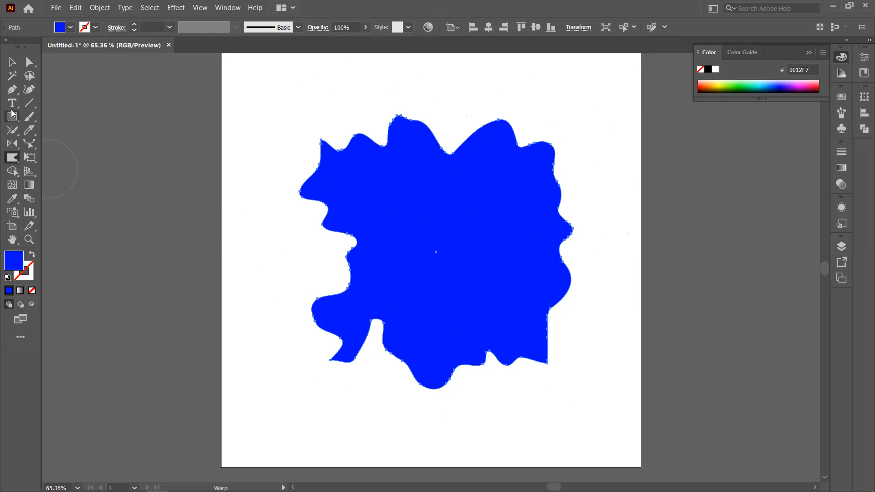
- Delete the warped shape and draw a new blue rectangle without a stroke in the artboard's upper half
{"action": "left_click", "coordinate": [13, 117]}
{"action": "left_click", "coordinate": [13, 62]}
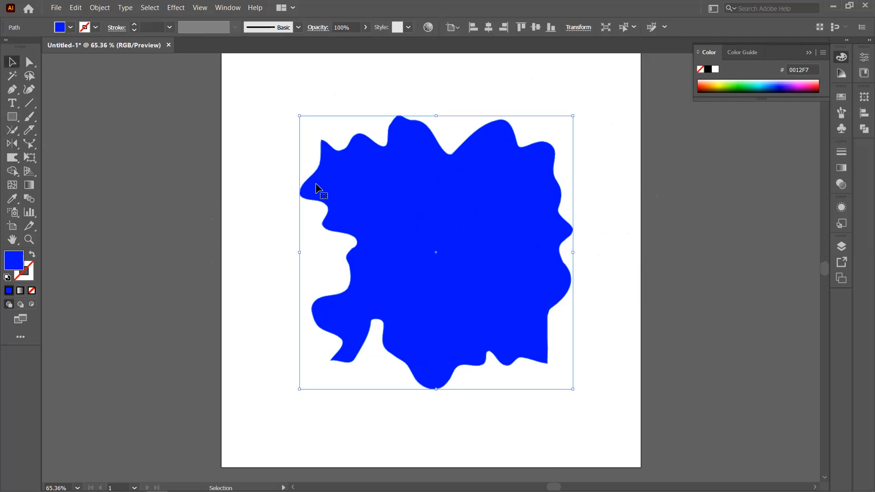
{"action": "key", "text": "Delete"}
{"action": "left_click", "coordinate": [13, 116]}
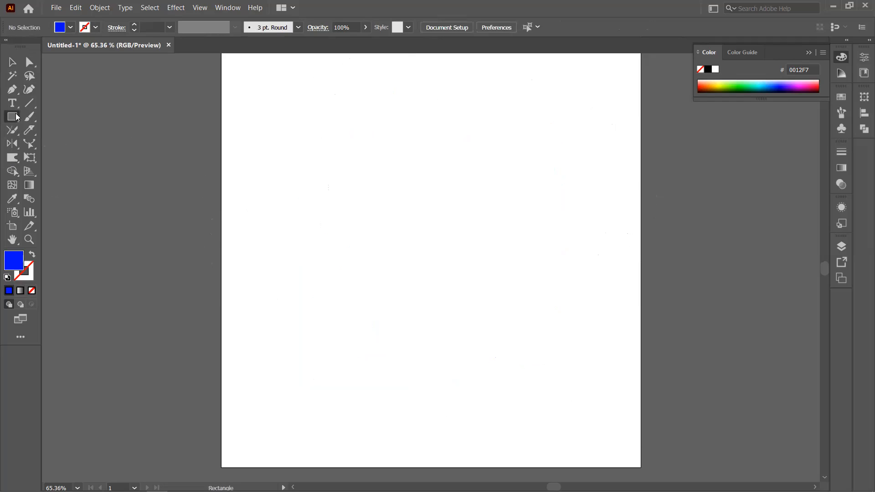
{"action": "left_click_drag", "start_coordinate": [350, 128], "coordinate": [547, 296]}
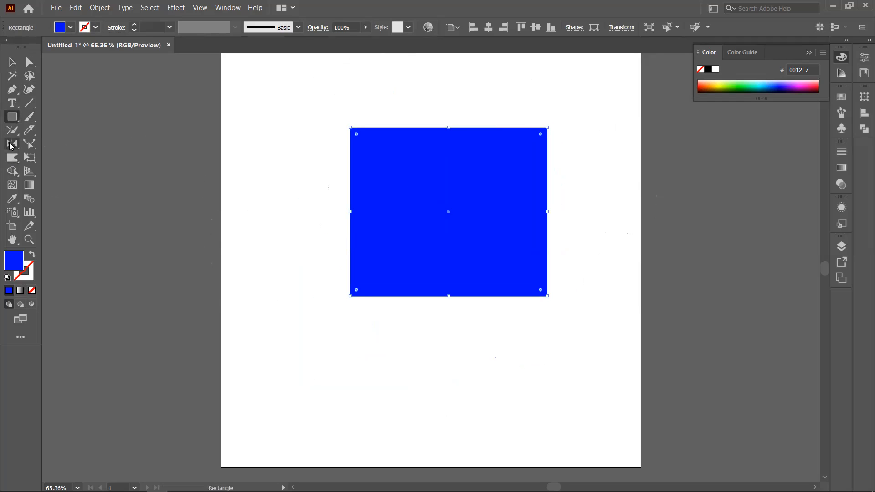
- Use the Twirl tool to wind spirals into the rectangle's corners and along all four of its edges
{"action": "left_click", "coordinate": [11, 163]}
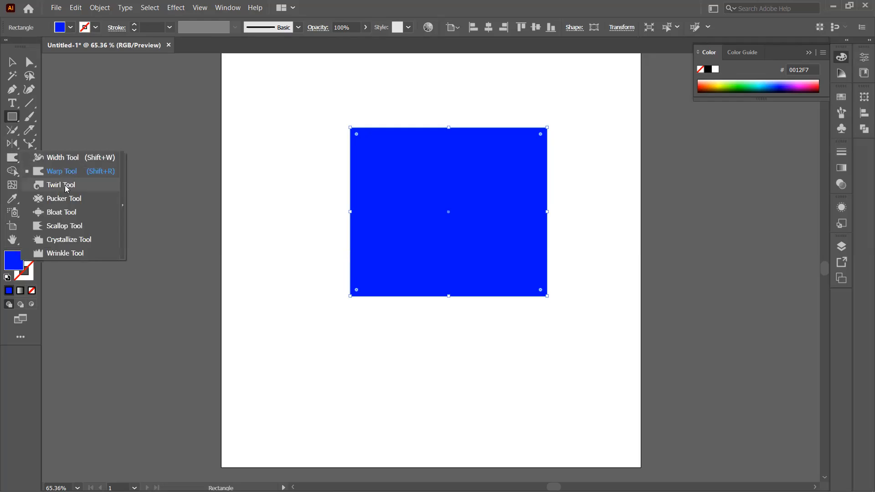
{"action": "left_click", "coordinate": [66, 186]}
{"action": "left_click_drag", "start_coordinate": [354, 273], "coordinate": [354, 272]}
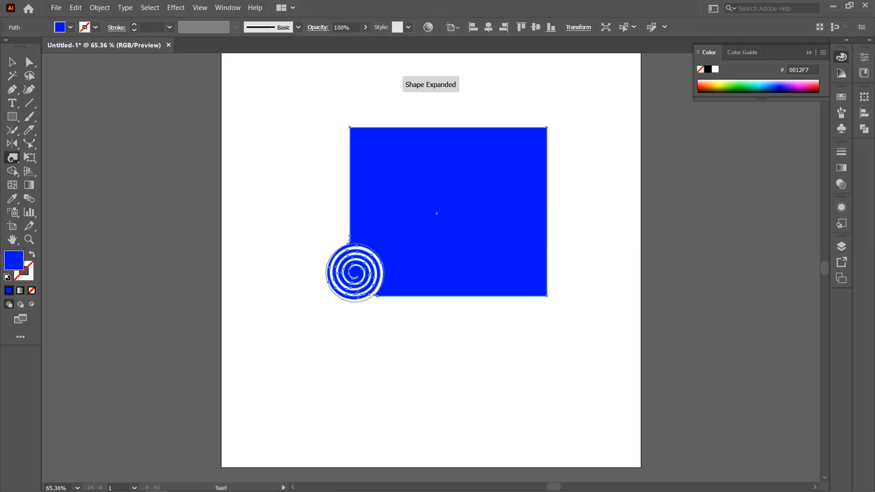
{"action": "left_click_drag", "start_coordinate": [460, 279], "coordinate": [462, 281]}
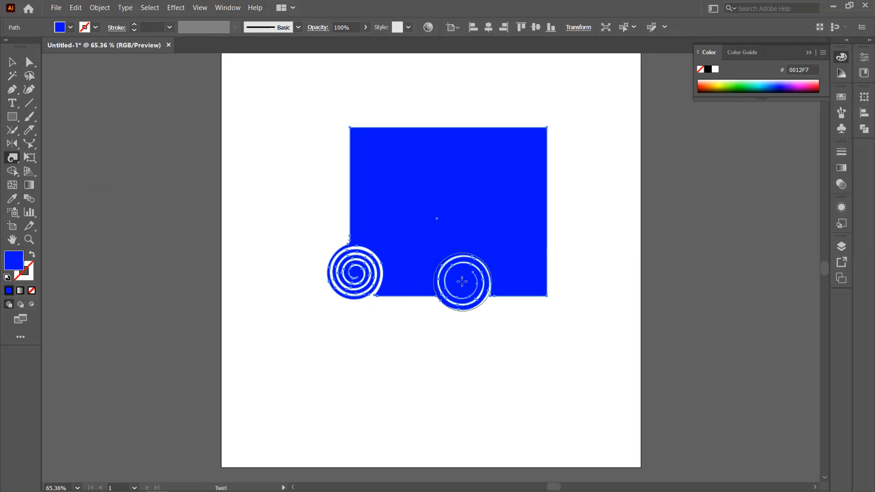
{"action": "left_click_drag", "start_coordinate": [527, 211], "coordinate": [530, 212]}
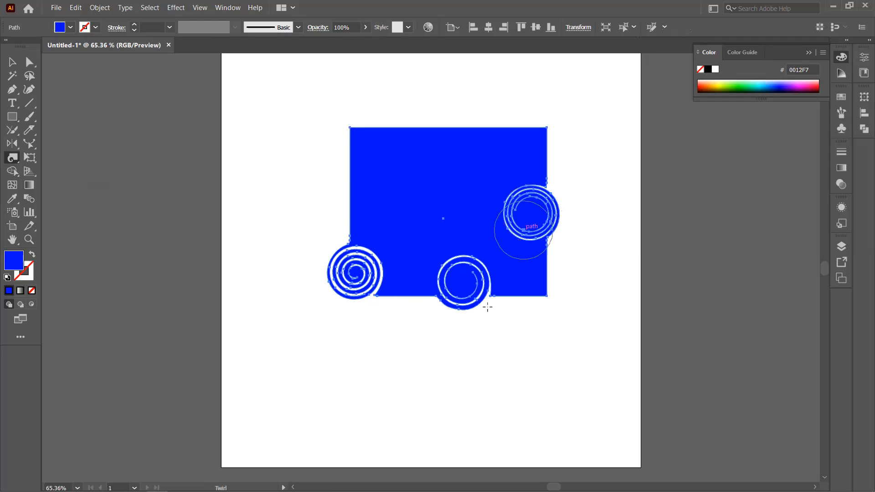
{"action": "left_click_drag", "start_coordinate": [381, 110], "coordinate": [381, 113]}
{"action": "left_click_drag", "start_coordinate": [441, 117], "coordinate": [441, 117]}
{"action": "left_click_drag", "start_coordinate": [495, 123], "coordinate": [495, 124]}
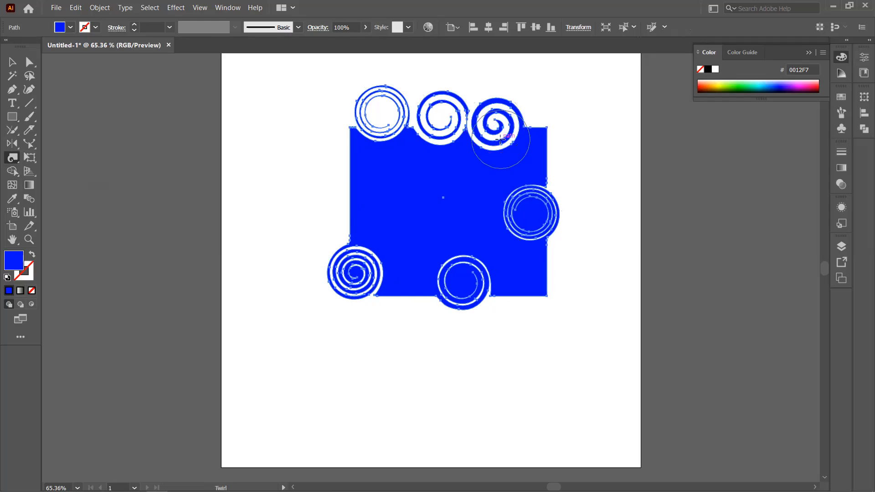
{"action": "left_click_drag", "start_coordinate": [342, 186], "coordinate": [342, 186]}
{"action": "left_click_drag", "start_coordinate": [553, 285], "coordinate": [553, 286]}
{"action": "left_click_drag", "start_coordinate": [549, 150], "coordinate": [549, 151]}
{"action": "mouse_move", "coordinate": [364, 205]}
{"action": "left_mouse_down"}
{"action": "mouse_move", "coordinate": [348, 209]}
{"action": "mouse_move", "coordinate": [360, 208]}
{"action": "left_mouse_up"}
{"action": "left_click_drag", "start_coordinate": [339, 174], "coordinate": [337, 164]}
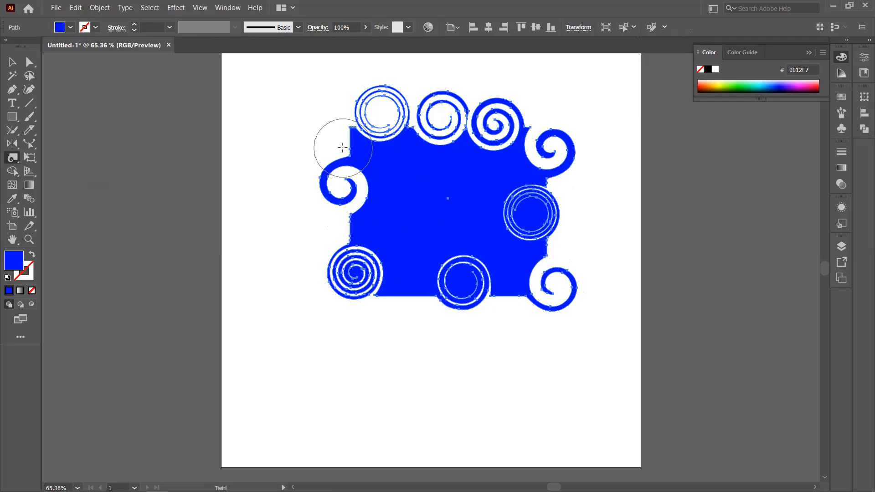
{"action": "left_click_drag", "start_coordinate": [342, 148], "coordinate": [336, 144]}
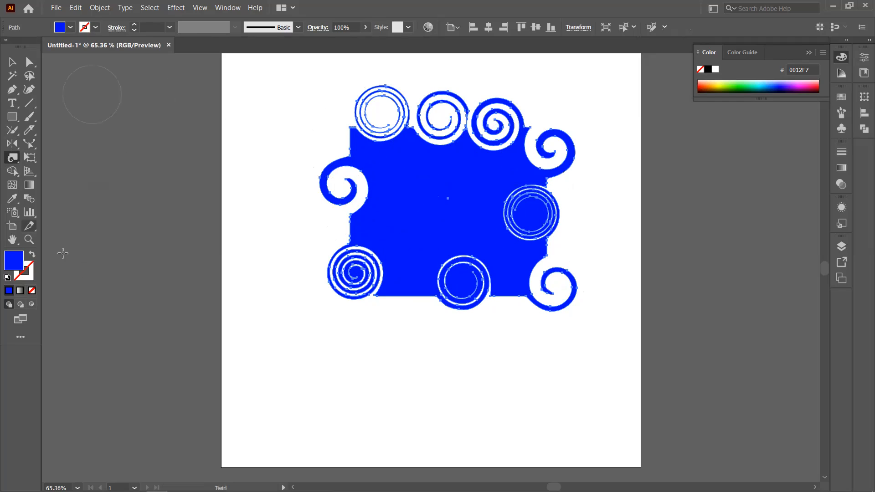
- Move the twirled shape up and left, near the artboard's upper-left corner
{"action": "left_click", "coordinate": [12, 61]}
{"action": "left_click_drag", "start_coordinate": [487, 248], "coordinate": [400, 219]}
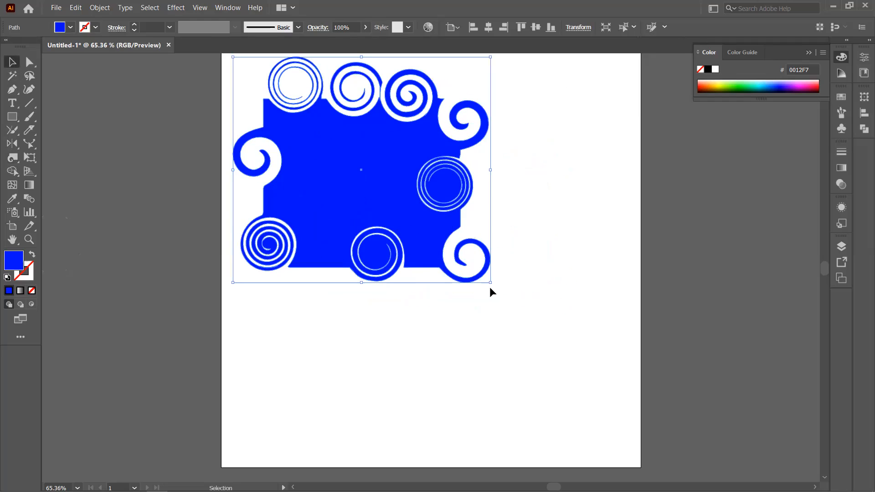
- Shrink the twirled blue shape toward the artboard's upper-left corner and draw a larger rectangle beside it
{"action": "left_click_drag", "start_coordinate": [490, 283], "coordinate": [324, 135]}
{"action": "key", "text": "m"}
{"action": "left_click_drag", "start_coordinate": [396, 121], "coordinate": [596, 274]}
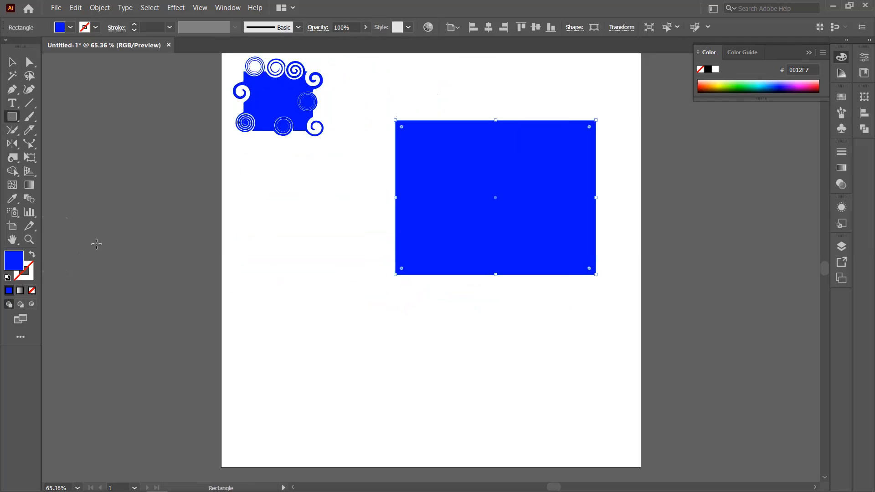
- Change the new rectangle's fill color to magenta FF03FF
{"action": "double_click", "coordinate": [13, 260]}
{"action": "left_click_drag", "start_coordinate": [654, 202], "coordinate": [655, 193]}
{"action": "left_click", "coordinate": [633, 169]}
{"action": "left_click", "coordinate": [760, 175]}
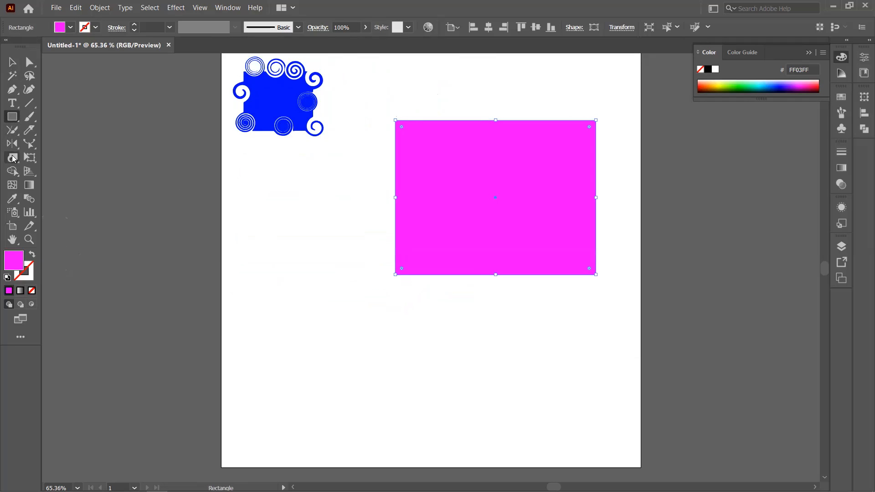
- Use the Pucker tool to pinch all four edges of the magenta rectangle into waves, notches and pointed dents
{"action": "right_click", "coordinate": [14, 160]}
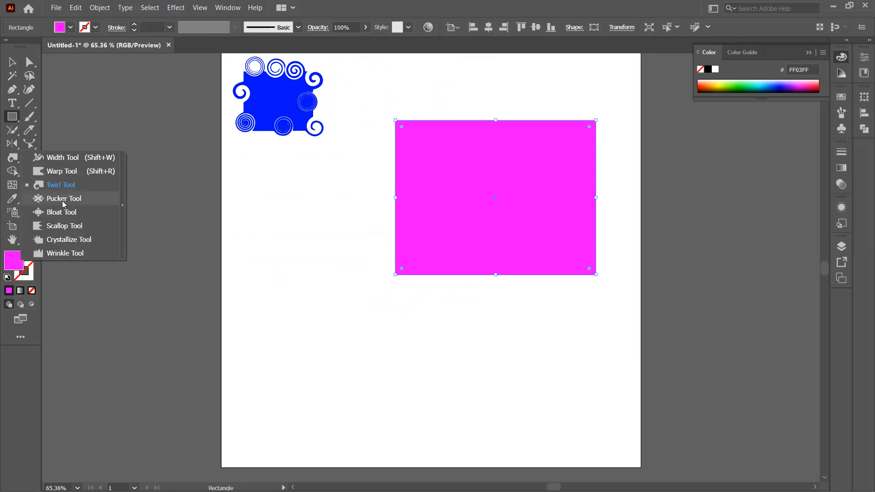
{"action": "left_click", "coordinate": [63, 201]}
{"action": "left_click_drag", "start_coordinate": [491, 283], "coordinate": [535, 296]}
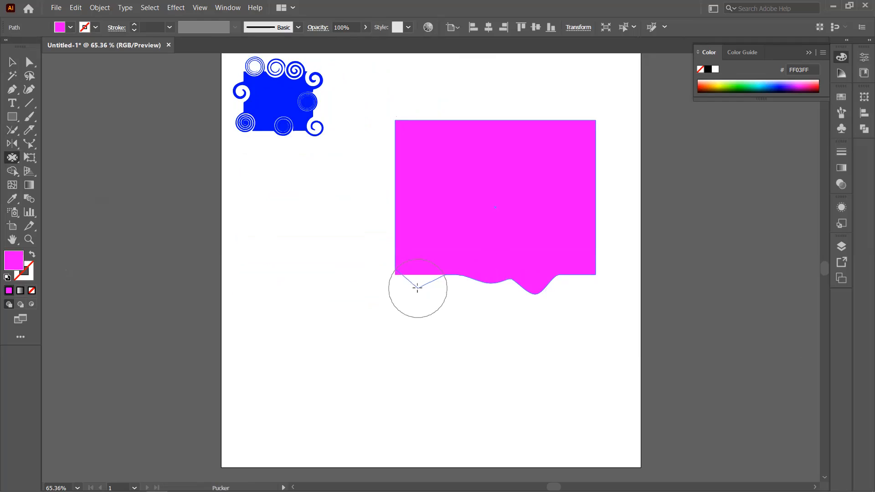
{"action": "left_click_drag", "start_coordinate": [417, 287], "coordinate": [417, 287]}
{"action": "left_click_drag", "start_coordinate": [415, 238], "coordinate": [415, 238]}
{"action": "left_click_drag", "start_coordinate": [429, 140], "coordinate": [429, 141]}
{"action": "left_click_drag", "start_coordinate": [404, 182], "coordinate": [405, 181]}
{"action": "mouse_move", "coordinate": [472, 152]}
{"action": "left_mouse_down"}
{"action": "mouse_move", "coordinate": [472, 136]}
{"action": "mouse_move", "coordinate": [531, 137]}
{"action": "left_mouse_up"}
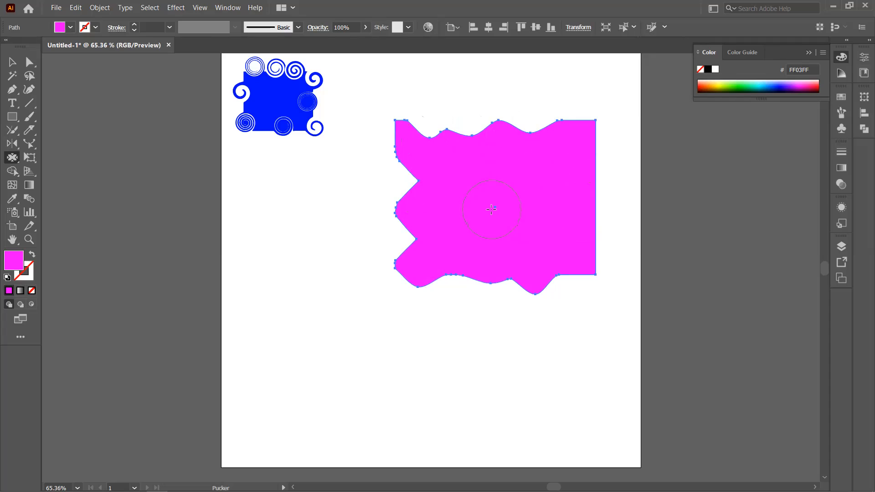
{"action": "left_click", "coordinate": [441, 233]}
{"action": "left_click_drag", "start_coordinate": [592, 205], "coordinate": [575, 207]}
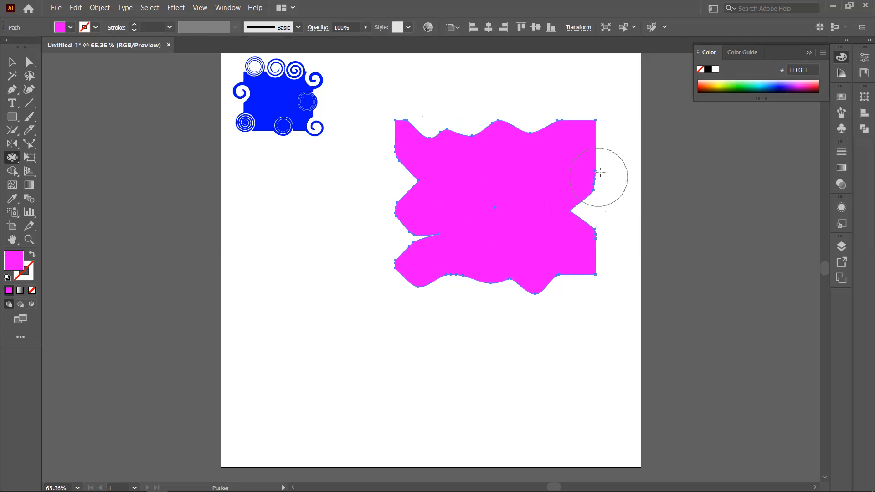
{"action": "left_click_drag", "start_coordinate": [609, 242], "coordinate": [610, 243]}
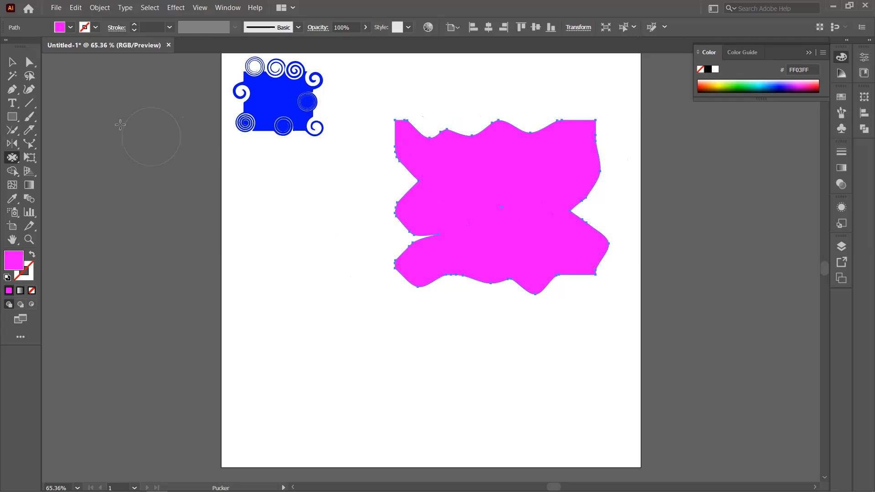
- Use the Bloat tool to push rounded bulges and hollows into the lower, right and left edges of the magenta shape
{"action": "left_click", "coordinate": [8, 158]}
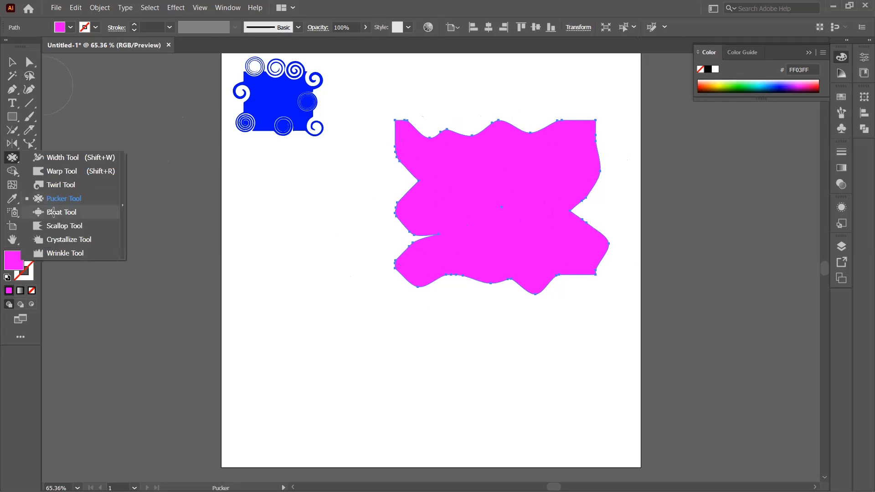
{"action": "left_click", "coordinate": [418, 293]}
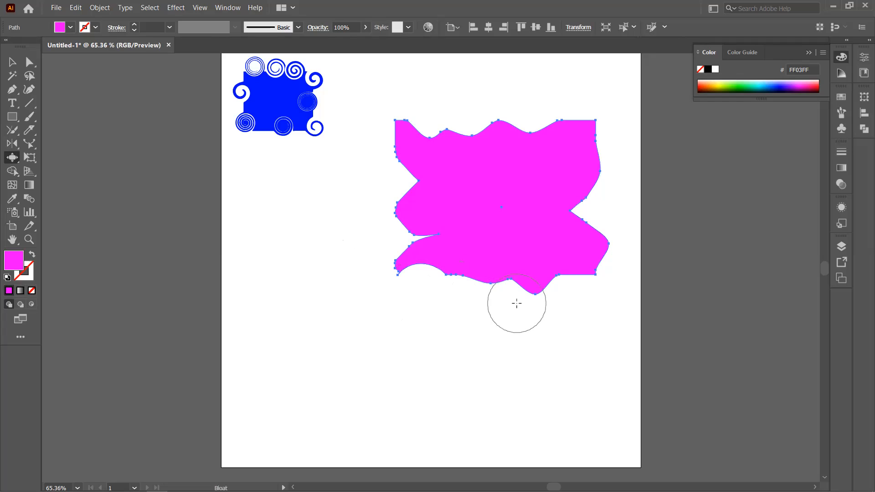
{"action": "left_click_drag", "start_coordinate": [519, 295], "coordinate": [520, 259]}
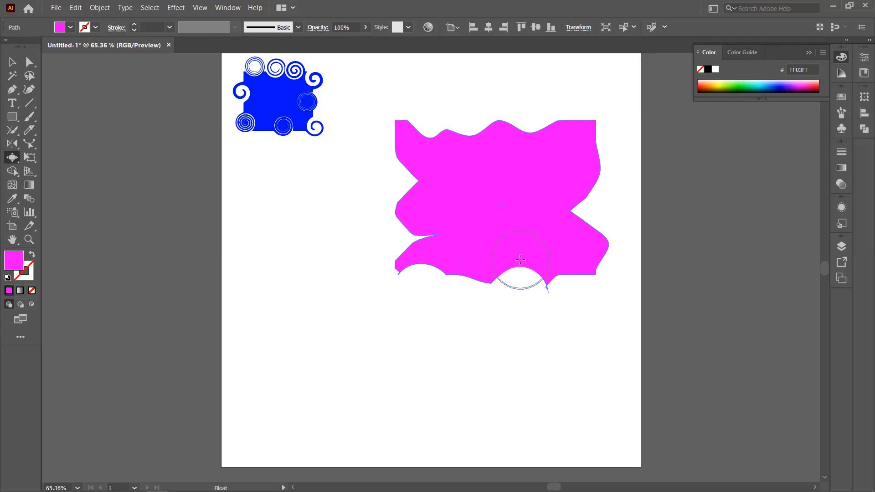
{"action": "left_click", "coordinate": [585, 161]}
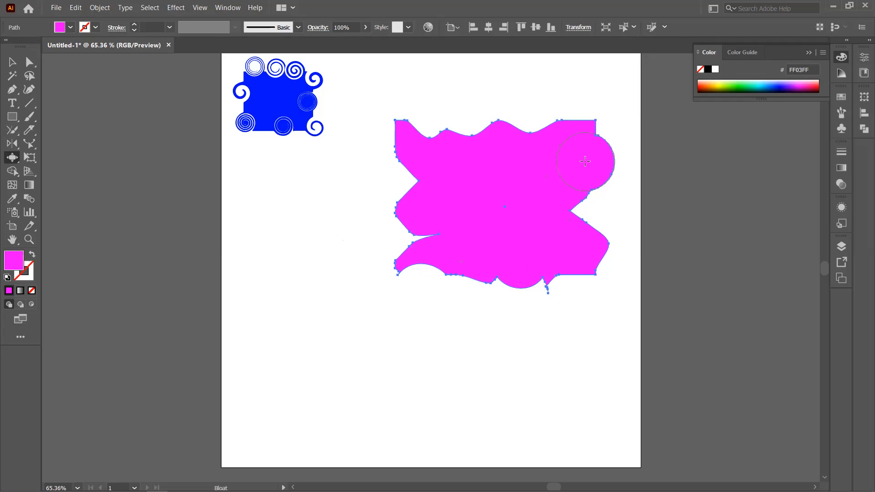
{"action": "mouse_move", "coordinate": [611, 210]}
{"action": "left_mouse_down"}
{"action": "mouse_move", "coordinate": [600, 188]}
{"action": "mouse_move", "coordinate": [586, 201]}
{"action": "mouse_move", "coordinate": [594, 227]}
{"action": "mouse_move", "coordinate": [605, 227]}
{"action": "mouse_move", "coordinate": [594, 272]}
{"action": "mouse_move", "coordinate": [605, 281]}
{"action": "mouse_move", "coordinate": [493, 294]}
{"action": "mouse_move", "coordinate": [469, 286]}
{"action": "left_mouse_up"}
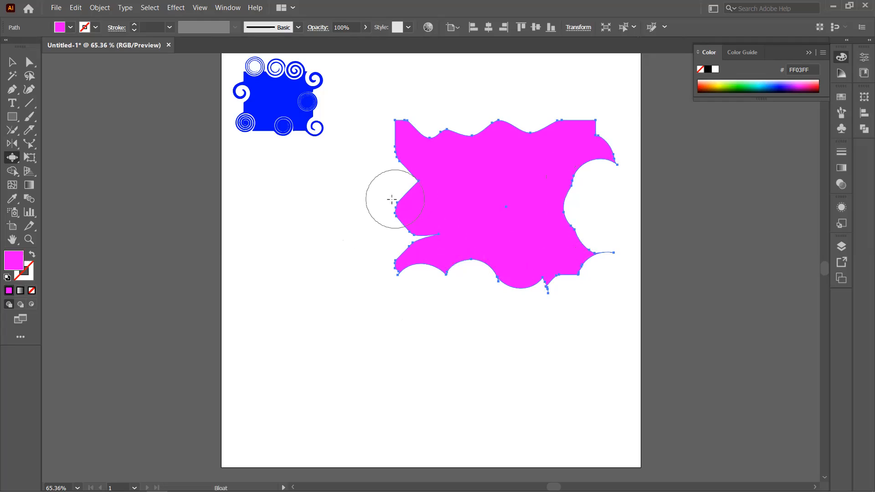
{"action": "mouse_move", "coordinate": [394, 197]}
{"action": "left_mouse_down"}
{"action": "mouse_move", "coordinate": [400, 175]}
{"action": "mouse_move", "coordinate": [430, 186]}
{"action": "left_mouse_up"}
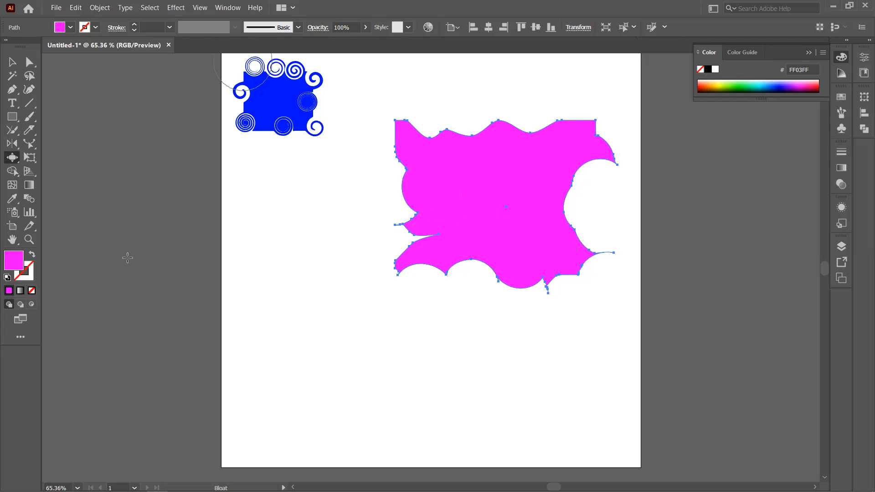
- Use the Scallop tool to fray all four edges of the magenta shape into fine, curved spikes
{"action": "left_click", "coordinate": [9, 158]}
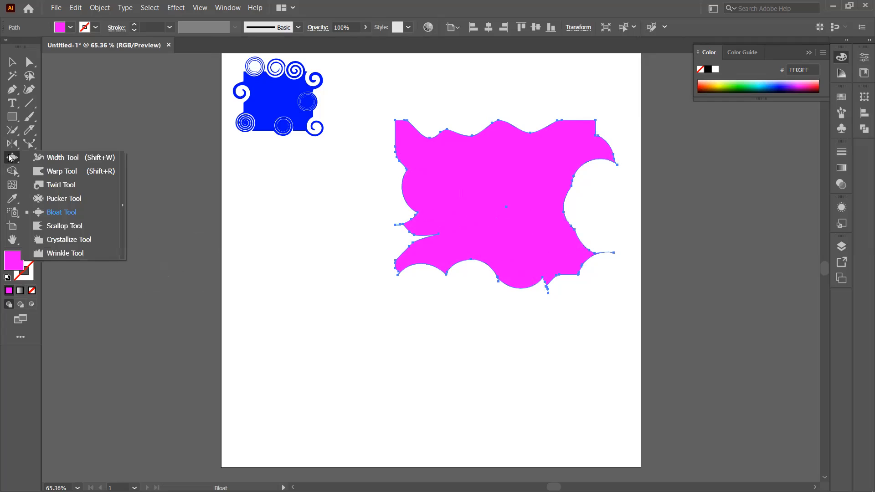
{"action": "left_click", "coordinate": [51, 228]}
{"action": "left_click_drag", "start_coordinate": [395, 206], "coordinate": [359, 218]}
{"action": "mouse_move", "coordinate": [397, 159]}
{"action": "left_mouse_down"}
{"action": "mouse_move", "coordinate": [338, 172]}
{"action": "mouse_move", "coordinate": [339, 189]}
{"action": "left_mouse_up"}
{"action": "mouse_move", "coordinate": [408, 177]}
{"action": "left_mouse_down"}
{"action": "mouse_move", "coordinate": [328, 207]}
{"action": "mouse_move", "coordinate": [330, 216]}
{"action": "left_mouse_up"}
{"action": "mouse_move", "coordinate": [429, 272]}
{"action": "left_mouse_down"}
{"action": "mouse_move", "coordinate": [477, 271]}
{"action": "mouse_move", "coordinate": [517, 287]}
{"action": "left_mouse_up"}
{"action": "mouse_move", "coordinate": [467, 122]}
{"action": "left_mouse_down"}
{"action": "mouse_move", "coordinate": [483, 120]}
{"action": "mouse_move", "coordinate": [479, 109]}
{"action": "mouse_move", "coordinate": [512, 127]}
{"action": "mouse_move", "coordinate": [553, 91]}
{"action": "mouse_move", "coordinate": [580, 113]}
{"action": "mouse_move", "coordinate": [559, 98]}
{"action": "mouse_move", "coordinate": [530, 108]}
{"action": "mouse_move", "coordinate": [523, 96]}
{"action": "left_mouse_up"}
{"action": "mouse_move", "coordinate": [443, 135]}
{"action": "left_mouse_down"}
{"action": "mouse_move", "coordinate": [429, 105]}
{"action": "mouse_move", "coordinate": [433, 158]}
{"action": "mouse_move", "coordinate": [425, 128]}
{"action": "left_mouse_up"}
{"action": "left_click_drag", "start_coordinate": [575, 198], "coordinate": [601, 179]}
{"action": "left_click_drag", "start_coordinate": [583, 238], "coordinate": [587, 252]}
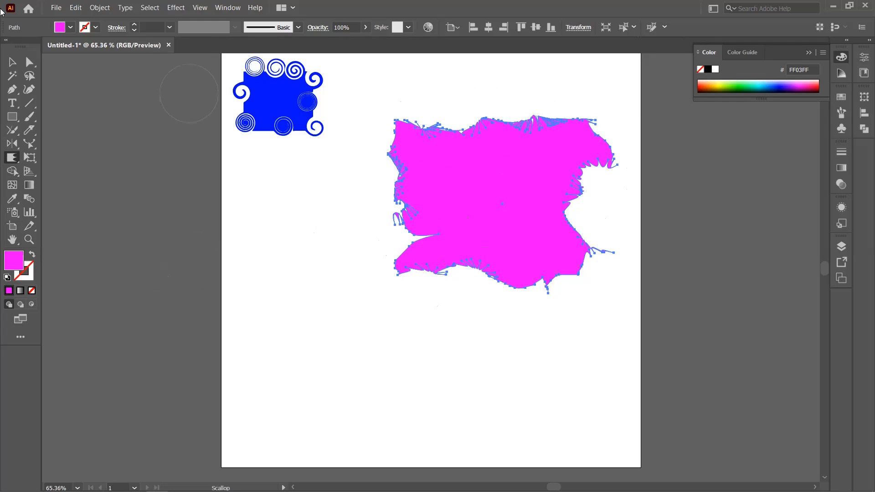
- Move the scalloped magenta shape slightly up and to the left
{"action": "left_click", "coordinate": [9, 162]}
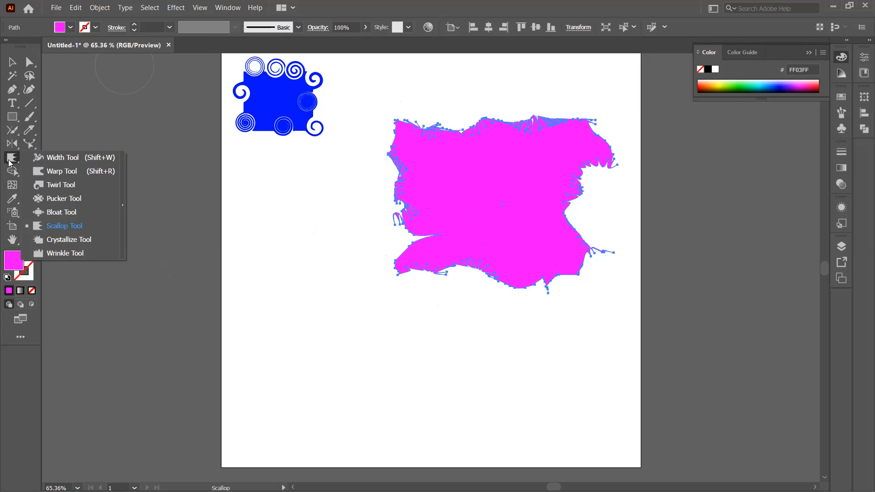
{"action": "key", "text": "v"}
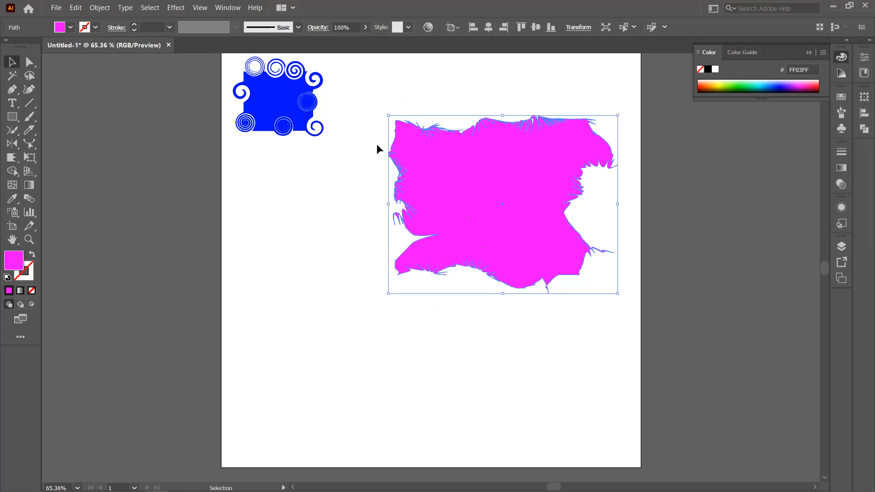
{"action": "left_click_drag", "start_coordinate": [405, 149], "coordinate": [391, 137]}
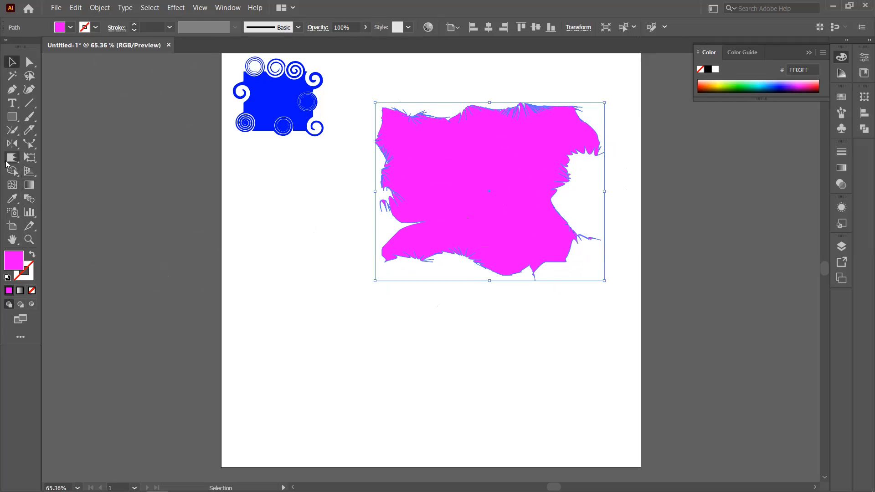
- Use the Crystallize tool to add outward spikes along the lower, right and left edges of the magenta shape
{"action": "left_click", "coordinate": [7, 161]}
{"action": "left_click", "coordinate": [71, 243]}
{"action": "left_click", "coordinate": [405, 258]}
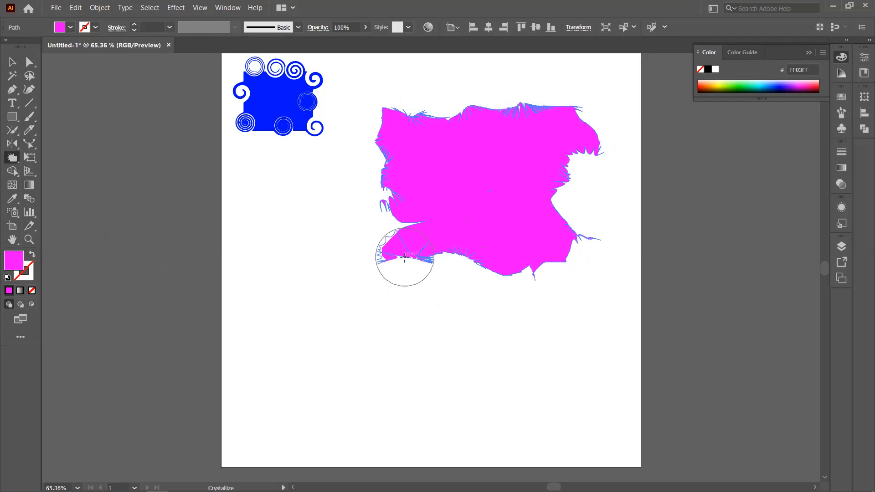
{"action": "left_click", "coordinate": [468, 265]}
{"action": "mouse_move", "coordinate": [469, 265]}
{"action": "left_mouse_down"}
{"action": "mouse_move", "coordinate": [538, 274]}
{"action": "mouse_move", "coordinate": [564, 262]}
{"action": "mouse_move", "coordinate": [560, 252]}
{"action": "left_mouse_up"}
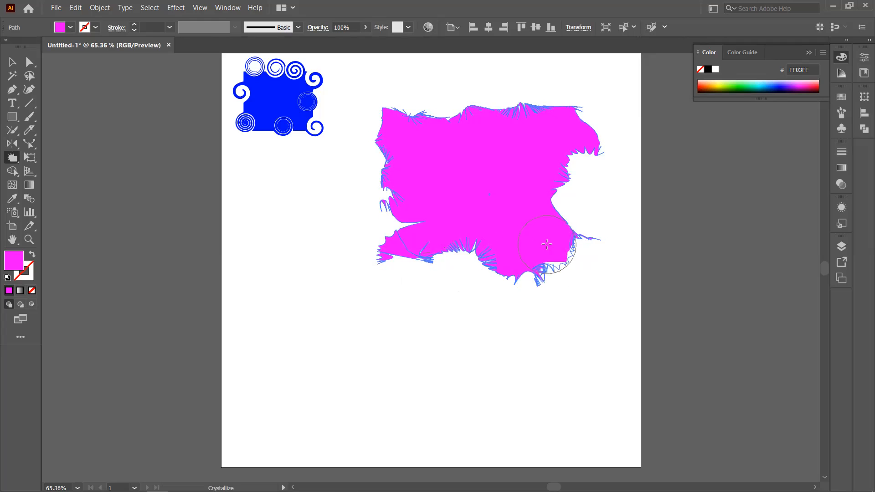
{"action": "mouse_move", "coordinate": [553, 204]}
{"action": "left_mouse_down"}
{"action": "mouse_move", "coordinate": [586, 146]}
{"action": "mouse_move", "coordinate": [566, 166]}
{"action": "mouse_move", "coordinate": [578, 160]}
{"action": "left_mouse_up"}
{"action": "left_click_drag", "start_coordinate": [441, 175], "coordinate": [326, 194]}
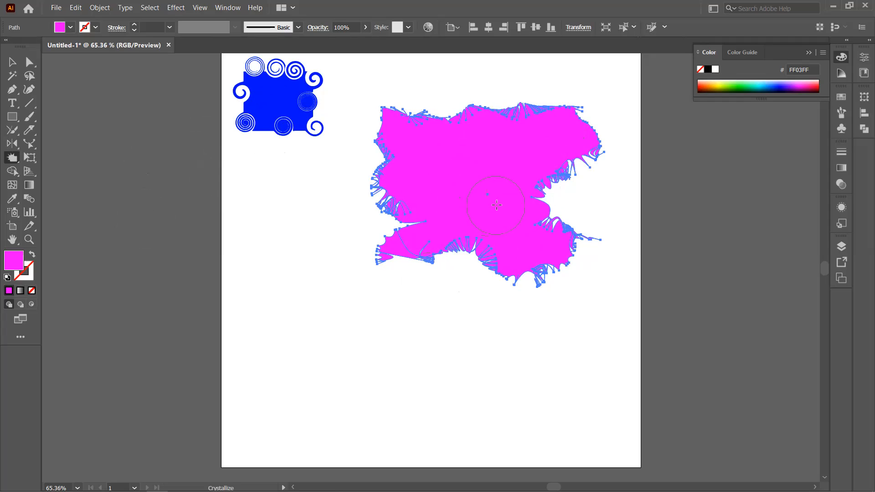
- Enlarge the twirled blue shape to roughly twice its size, keeping its upper-left corner in place
{"action": "left_click", "coordinate": [12, 62]}
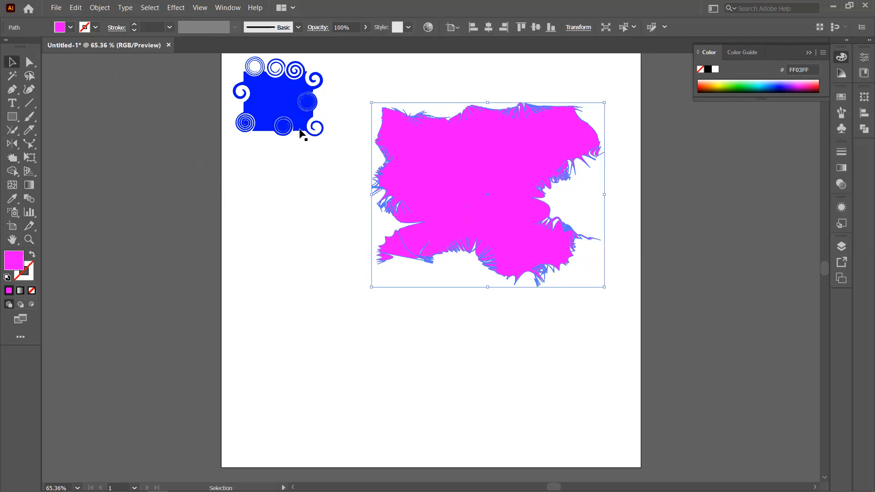
{"action": "left_click", "coordinate": [278, 122]}
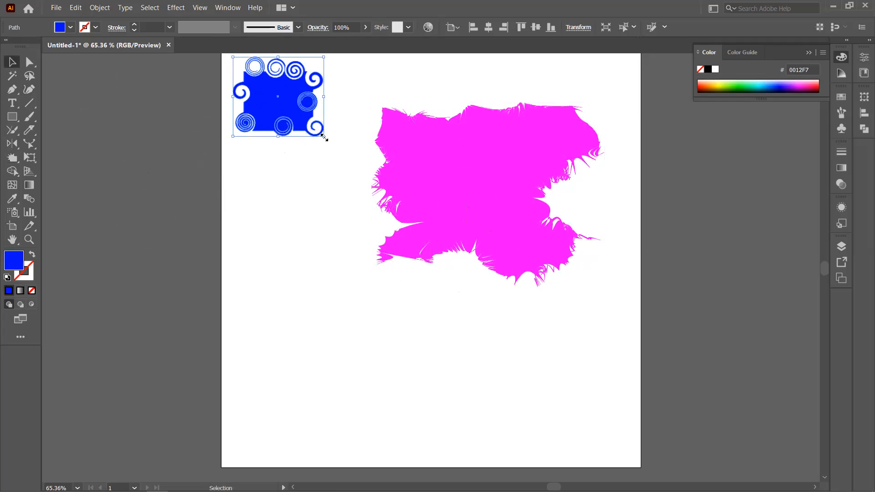
{"action": "left_click_drag", "start_coordinate": [325, 135], "coordinate": [422, 280]}
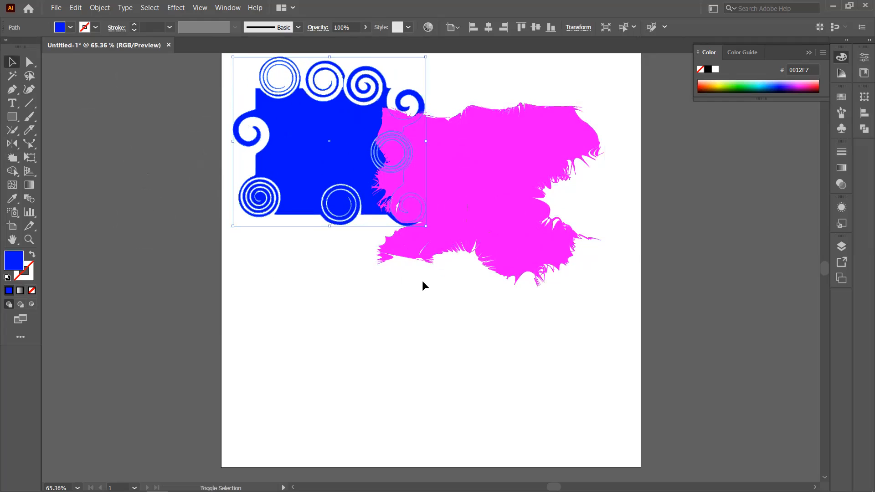
- Delete the magenta shape and move the twirled blue shape to the middle of the artboard's upper half
{"action": "left_click", "coordinate": [468, 190]}
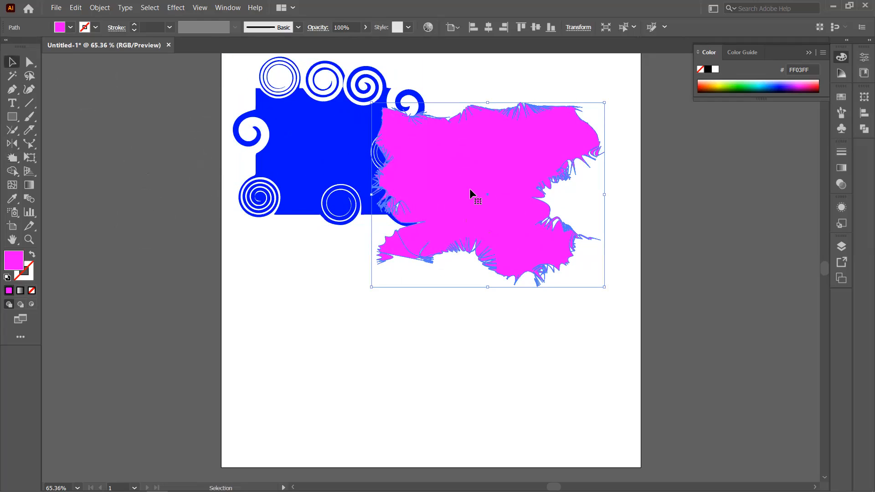
{"action": "key", "text": "Delete"}
{"action": "left_click", "coordinate": [303, 182]}
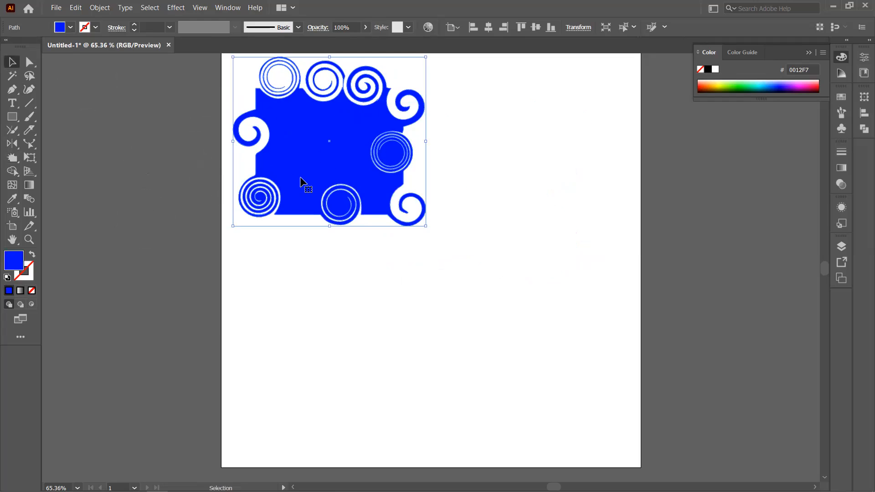
{"action": "left_click_drag", "start_coordinate": [303, 182], "coordinate": [385, 199]}
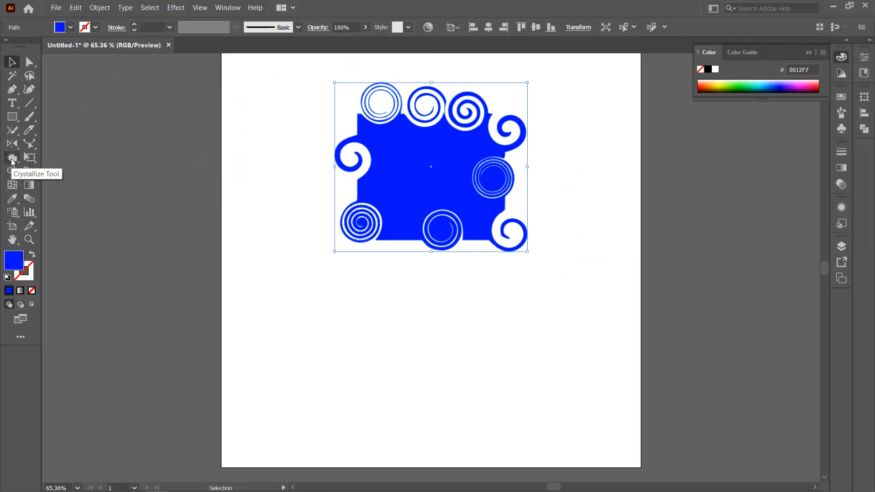
- Use the Crystallize tool to spike the lower and left edges of the twirled blue shape
{"action": "left_click", "coordinate": [12, 158]}
{"action": "mouse_move", "coordinate": [391, 231]}
{"action": "left_mouse_down"}
{"action": "mouse_move", "coordinate": [393, 261]}
{"action": "mouse_move", "coordinate": [432, 274]}
{"action": "mouse_move", "coordinate": [474, 254]}
{"action": "mouse_move", "coordinate": [477, 241]}
{"action": "mouse_move", "coordinate": [474, 283]}
{"action": "left_mouse_up"}
{"action": "mouse_move", "coordinate": [357, 150]}
{"action": "left_mouse_down"}
{"action": "mouse_move", "coordinate": [356, 186]}
{"action": "mouse_move", "coordinate": [340, 190]}
{"action": "left_mouse_up"}
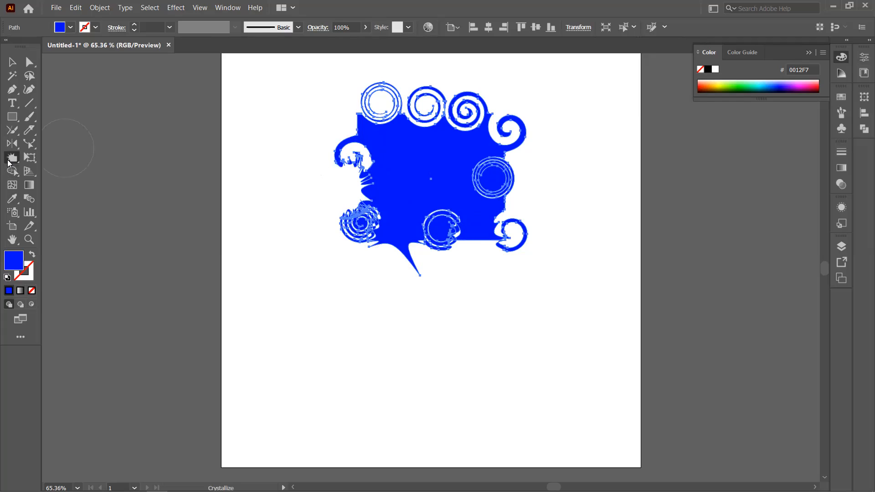
- Draw a blue rectangle in the artboard's lower-left area, below the twirled shape
{"action": "left_click", "coordinate": [9, 160]}
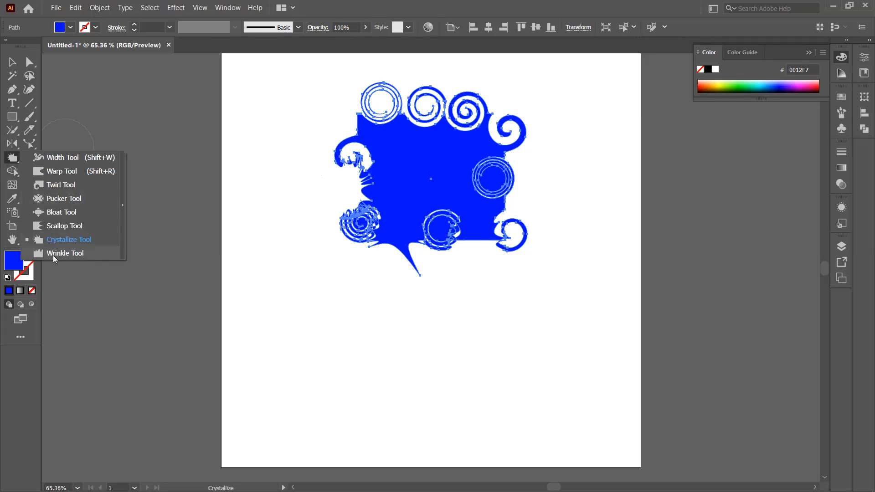
{"action": "left_click", "coordinate": [13, 118]}
{"action": "left_click_drag", "start_coordinate": [230, 276], "coordinate": [415, 393]}
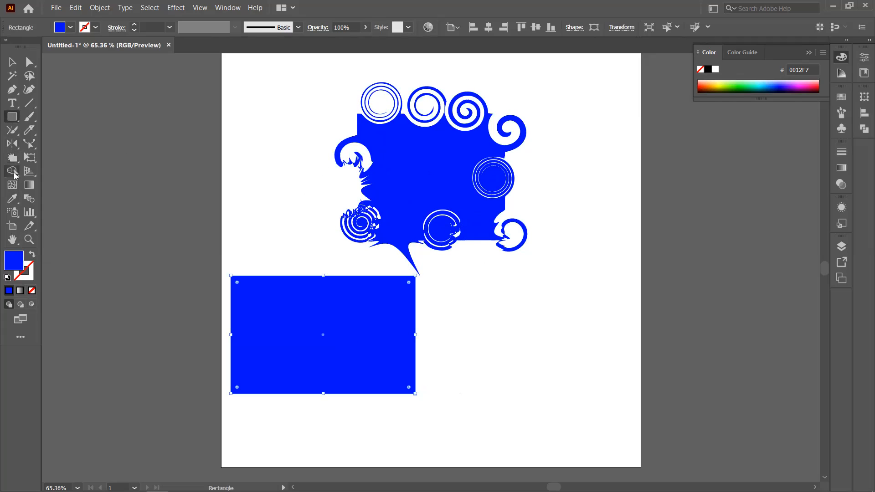
- Use the Wrinkle tool to roughen the new rectangle's top and bottom edges, going over the top edge again for sharper peaks
{"action": "left_click", "coordinate": [58, 252]}
{"action": "mouse_move", "coordinate": [273, 292]}
{"action": "left_mouse_down"}
{"action": "mouse_move", "coordinate": [280, 255]}
{"action": "mouse_move", "coordinate": [284, 272]}
{"action": "mouse_move", "coordinate": [270, 263]}
{"action": "mouse_move", "coordinate": [317, 299]}
{"action": "mouse_move", "coordinate": [292, 268]}
{"action": "left_mouse_up"}
{"action": "mouse_move", "coordinate": [363, 264]}
{"action": "left_mouse_down"}
{"action": "mouse_move", "coordinate": [371, 263]}
{"action": "mouse_move", "coordinate": [343, 266]}
{"action": "left_mouse_up"}
{"action": "left_click_drag", "start_coordinate": [333, 299], "coordinate": [335, 300]}
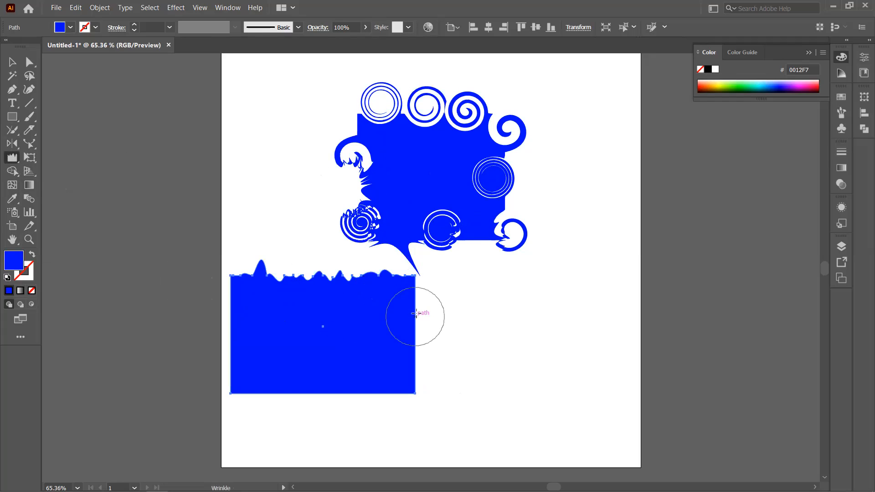
{"action": "mouse_move", "coordinate": [360, 393]}
{"action": "left_mouse_down"}
{"action": "mouse_move", "coordinate": [250, 400]}
{"action": "mouse_move", "coordinate": [385, 380]}
{"action": "left_mouse_up"}
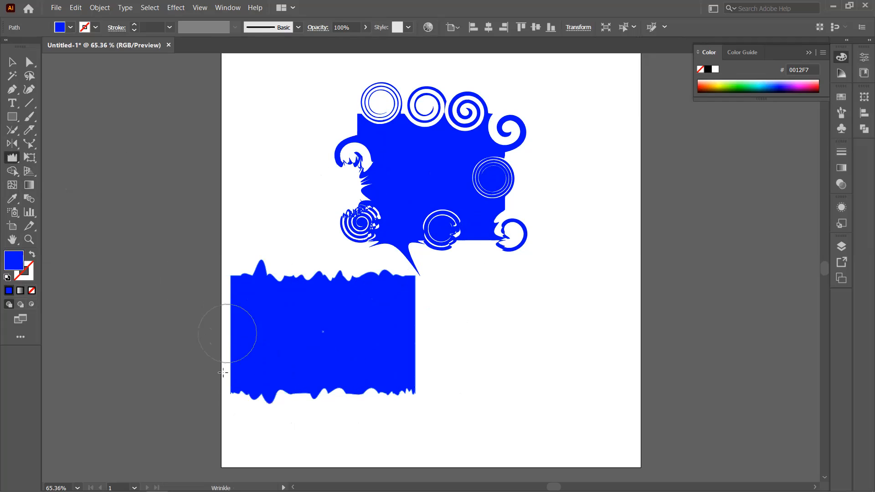
{"action": "mouse_move", "coordinate": [238, 274]}
{"action": "left_mouse_down"}
{"action": "mouse_move", "coordinate": [393, 294]}
{"action": "mouse_move", "coordinate": [254, 263]}
{"action": "mouse_move", "coordinate": [385, 262]}
{"action": "mouse_move", "coordinate": [191, 270]}
{"action": "mouse_move", "coordinate": [418, 283]}
{"action": "mouse_move", "coordinate": [362, 305]}
{"action": "mouse_move", "coordinate": [250, 284]}
{"action": "mouse_move", "coordinate": [383, 293]}
{"action": "left_mouse_up"}
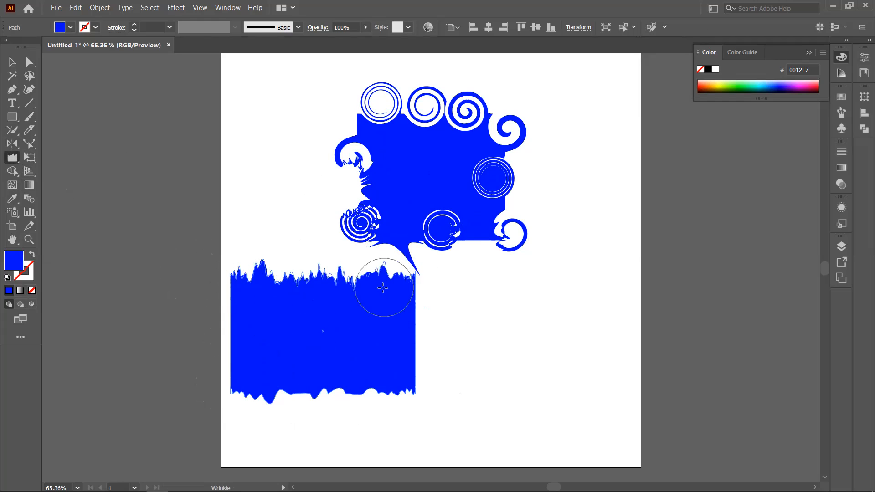
- Select both the twirled shape and the wrinkled rectangle and delete them from the artboard
{"action": "left_click", "coordinate": [33, 159]}
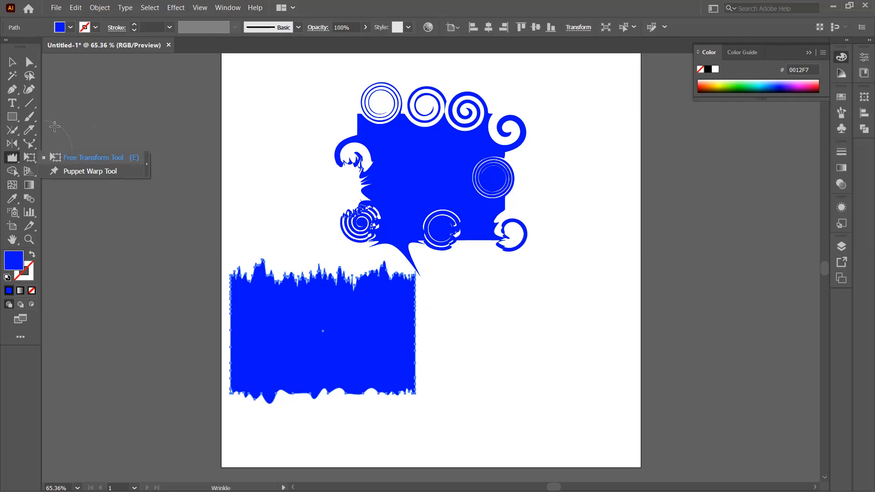
{"action": "left_click_drag", "start_coordinate": [563, 87], "coordinate": [190, 446]}
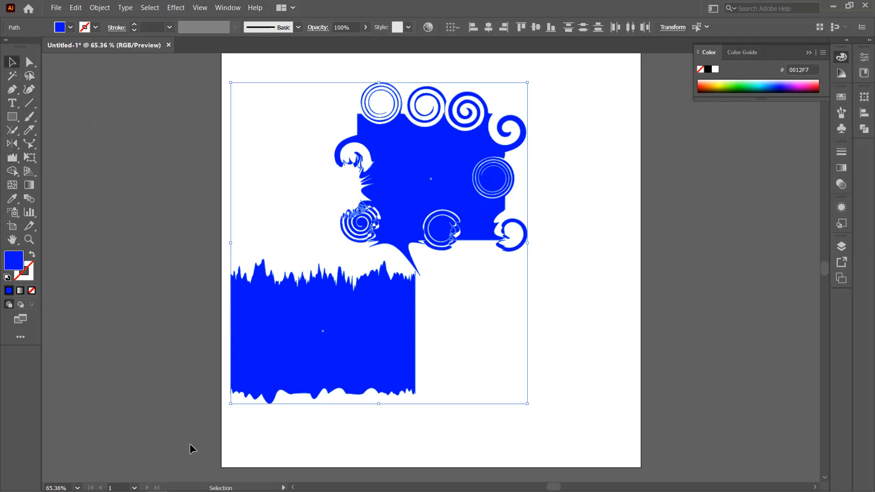
{"action": "key", "text": "Delete"}
- Draw a large blue rectangle across the upper middle of the empty artboard
{"action": "left_click", "coordinate": [12, 117]}
{"action": "left_click_drag", "start_coordinate": [288, 113], "coordinate": [290, 116]}
{"action": "left_click_drag", "start_coordinate": [356, 196], "coordinate": [541, 344]}
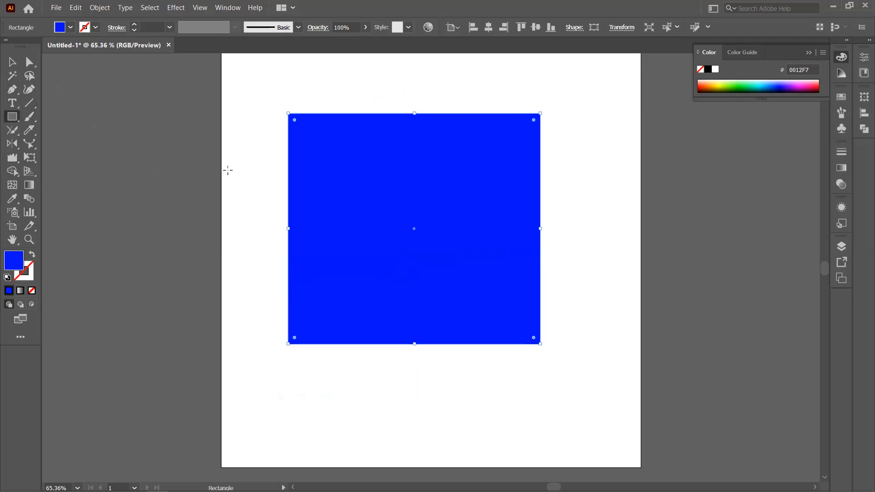
- Shrink the rectangle from its upper-left corner, and try rotating it slightly counterclockwise before turning it back upright
{"action": "left_click", "coordinate": [13, 63]}
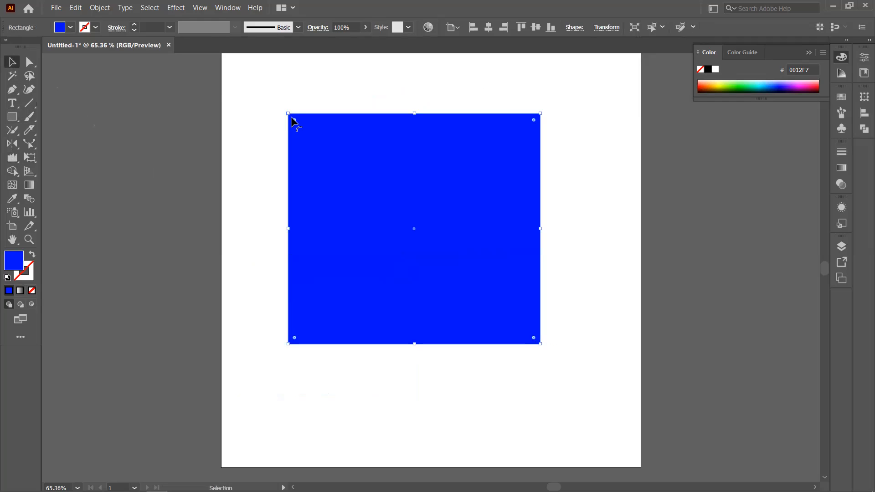
{"action": "left_click_drag", "start_coordinate": [287, 113], "coordinate": [317, 141]}
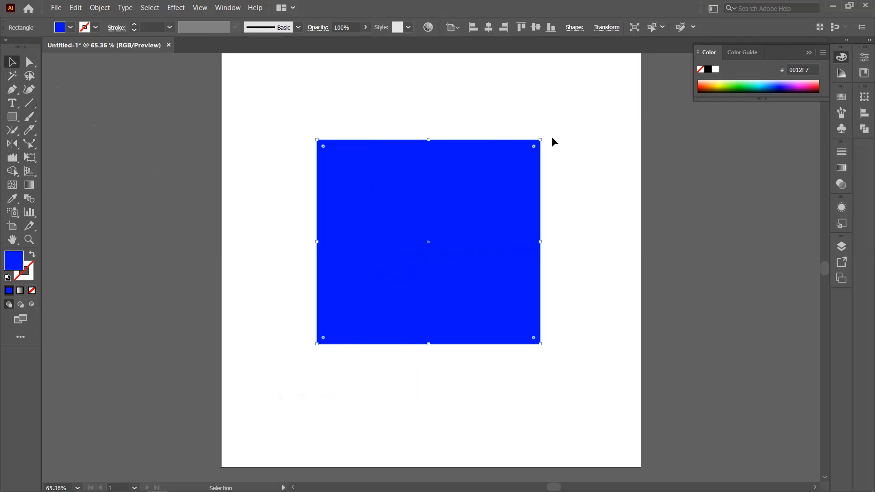
{"action": "left_click_drag", "start_coordinate": [562, 235], "coordinate": [525, 125]}
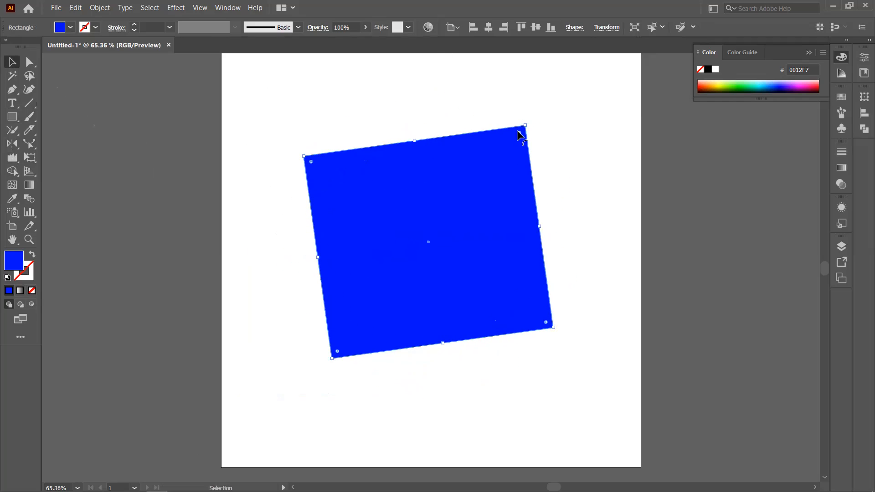
{"action": "left_click_drag", "start_coordinate": [528, 123], "coordinate": [543, 135]}
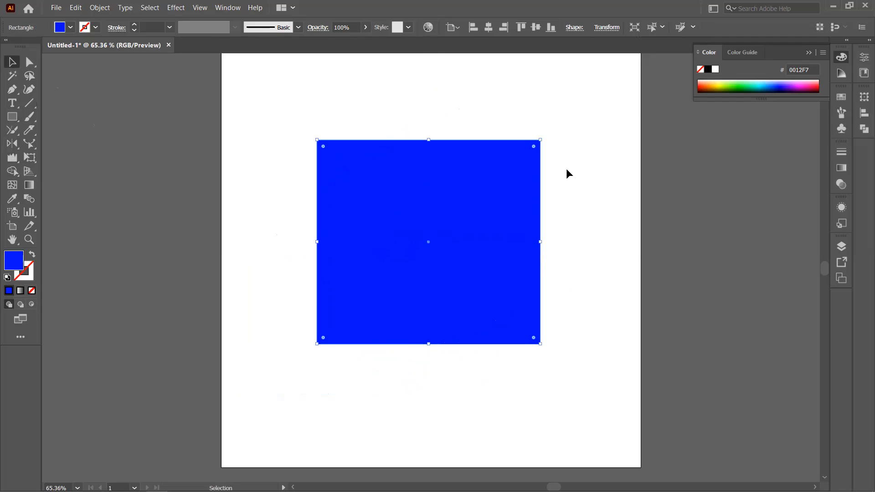
- Use Free Transform to shift the rectangle slightly left, shrink it from its upper-left corner and enlarge it from its lower-right corner
{"action": "left_click", "coordinate": [29, 158]}
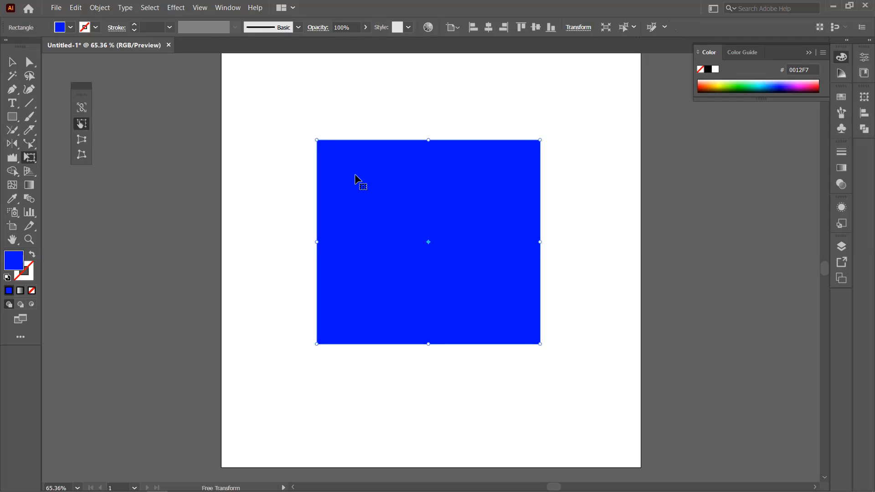
{"action": "mouse_move", "coordinate": [341, 172]}
{"action": "left_mouse_down"}
{"action": "mouse_move", "coordinate": [372, 204]}
{"action": "mouse_move", "coordinate": [332, 172]}
{"action": "left_mouse_up"}
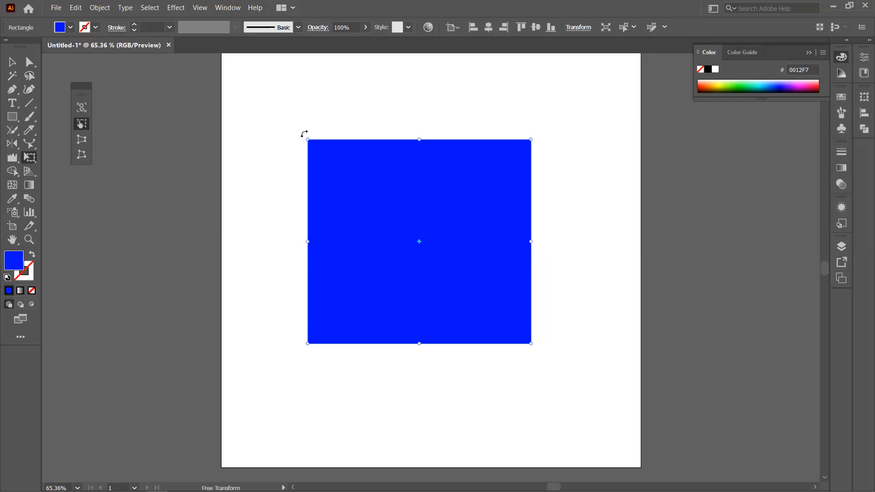
{"action": "left_click_drag", "start_coordinate": [309, 141], "coordinate": [336, 146]}
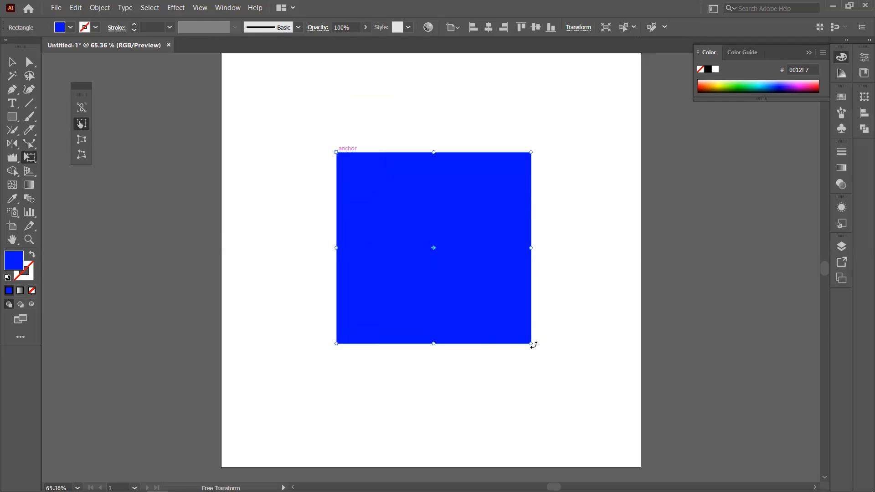
{"action": "left_click_drag", "start_coordinate": [529, 343], "coordinate": [542, 359]}
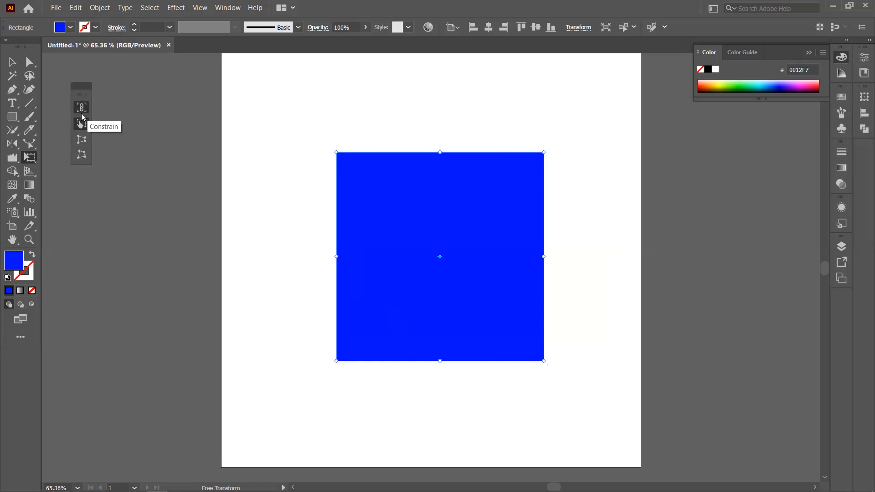
- Enlarge the rectangle proportionally with Constrain on, and with it off tilt it slightly counterclockwise and shrink it from its upper-right corner
{"action": "left_click_drag", "start_coordinate": [334, 154], "coordinate": [273, 98]}
{"action": "left_click_drag", "start_coordinate": [373, 82], "coordinate": [317, 135]}
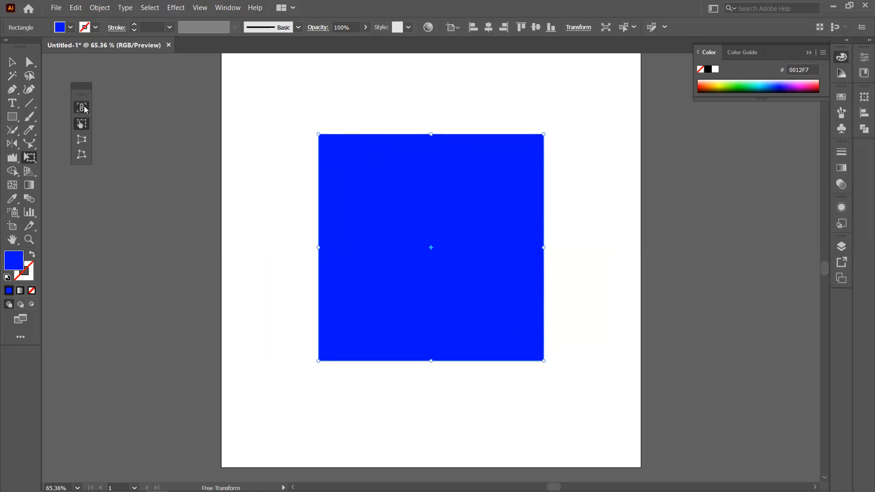
{"action": "left_click_drag", "start_coordinate": [544, 127], "coordinate": [545, 103]}
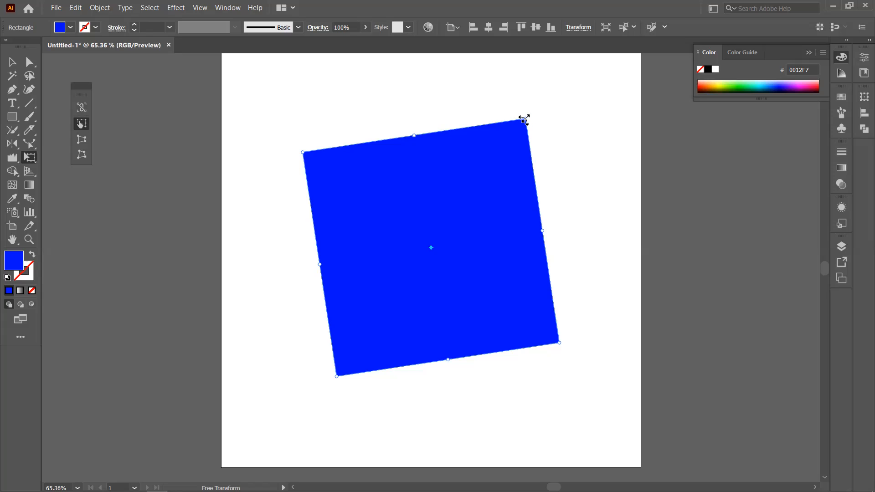
{"action": "left_click_drag", "start_coordinate": [523, 119], "coordinate": [484, 182]}
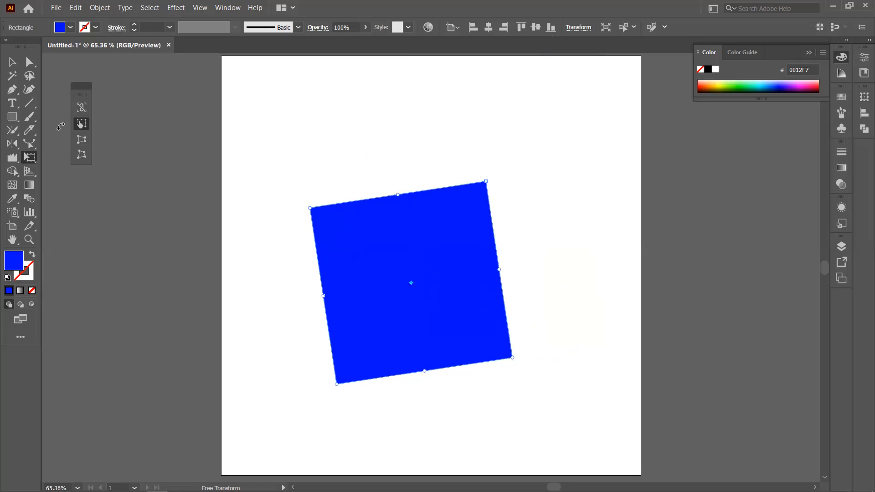
- Apply Perspective Distort to the tilted rectangle, shortening its right side and lengthening its left side
{"action": "left_click", "coordinate": [81, 140]}
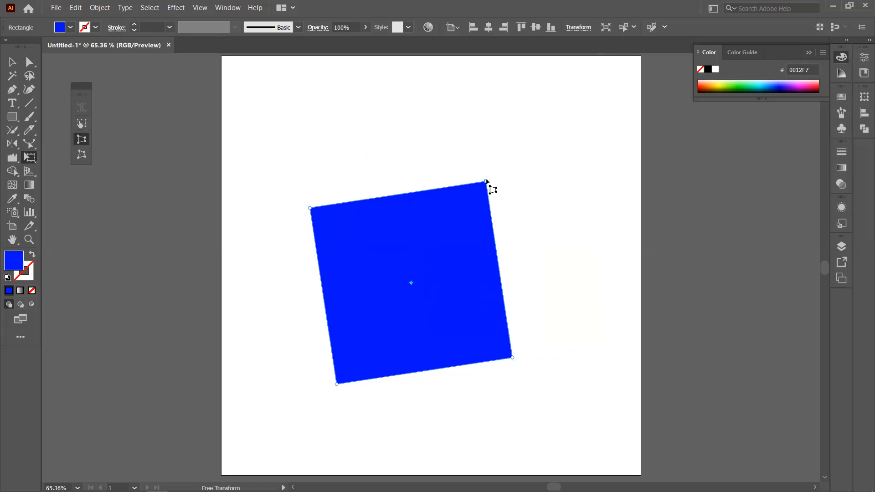
{"action": "left_click_drag", "start_coordinate": [486, 181], "coordinate": [491, 218]}
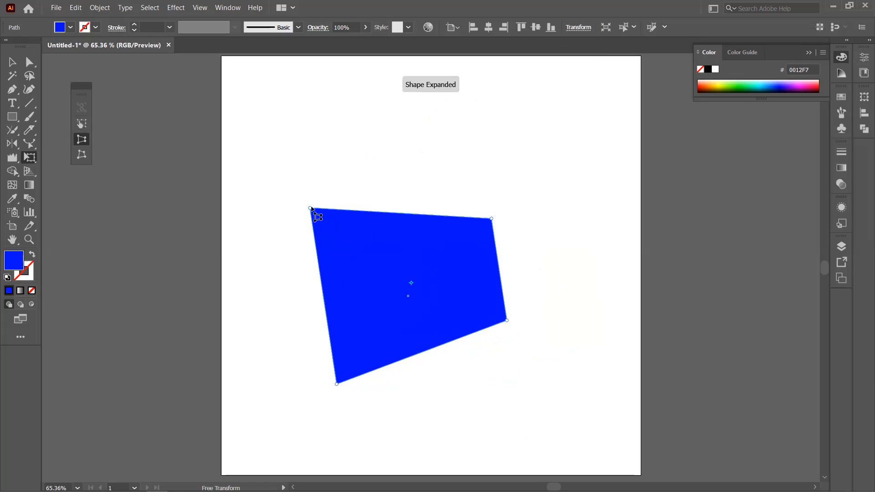
{"action": "left_click_drag", "start_coordinate": [311, 209], "coordinate": [328, 188]}
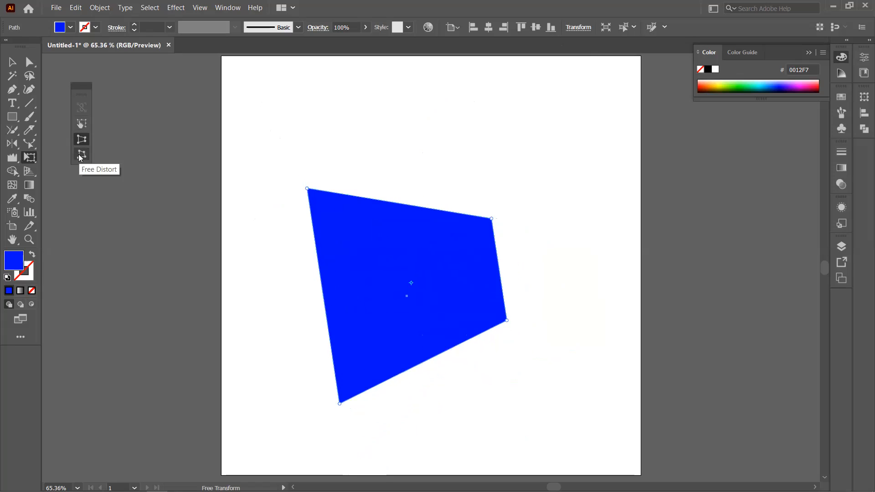
- Use Free Distort to raise the shape's upper-right corner, pull its upper-left corner outward and move its lower-left corner up
{"action": "left_click", "coordinate": [80, 154]}
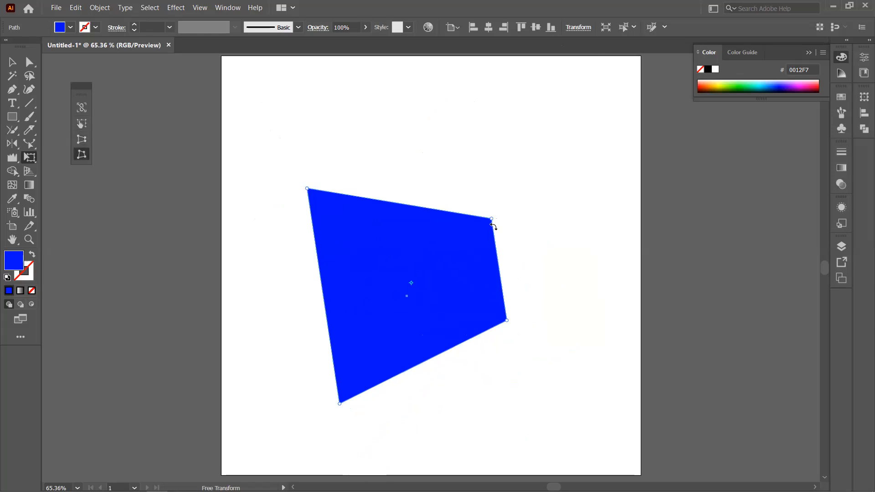
{"action": "left_click_drag", "start_coordinate": [491, 219], "coordinate": [482, 156]}
{"action": "left_click_drag", "start_coordinate": [309, 191], "coordinate": [257, 102]}
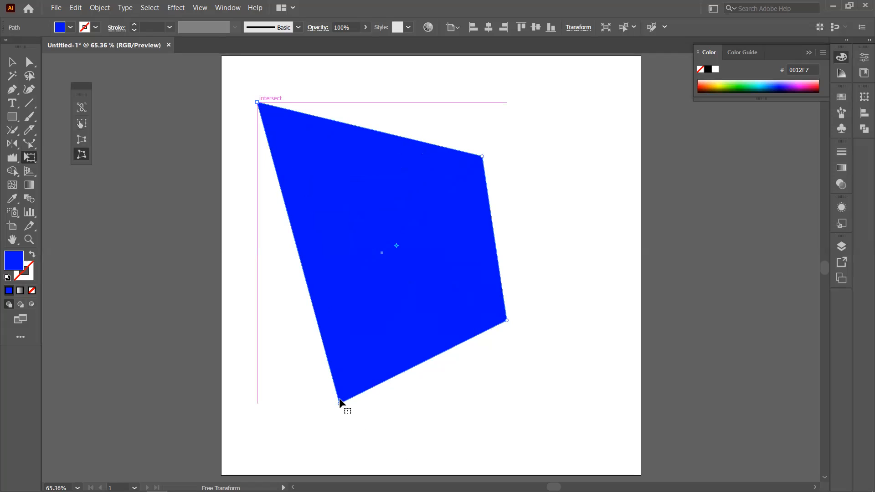
{"action": "left_click_drag", "start_coordinate": [340, 403], "coordinate": [342, 377]}
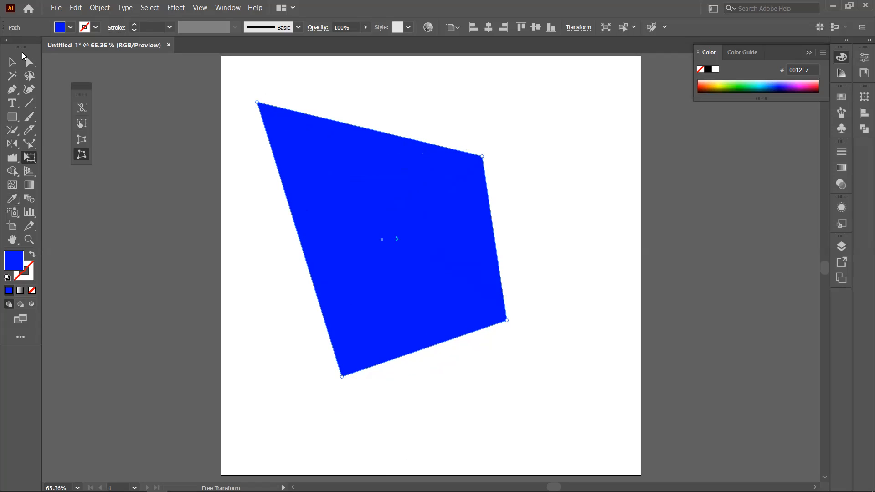
{"action": "left_click", "coordinate": [11, 61]}
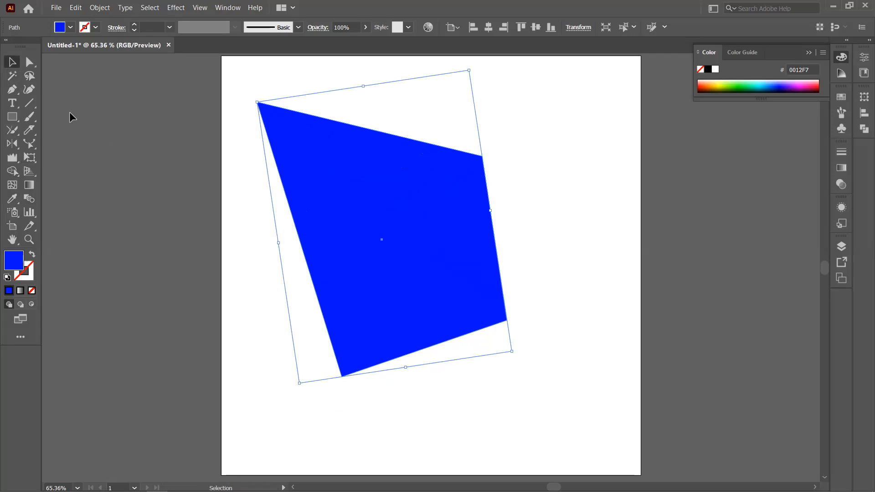
- Use Puppet Warp to pull the shape's upper-right pin upward, and add a pin on its left side and move it up
{"action": "left_click", "coordinate": [29, 159]}
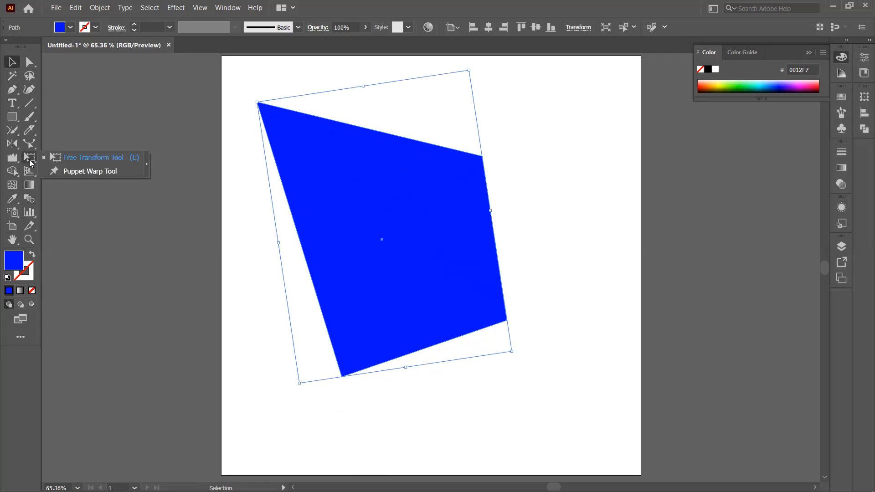
{"action": "left_click", "coordinate": [86, 172]}
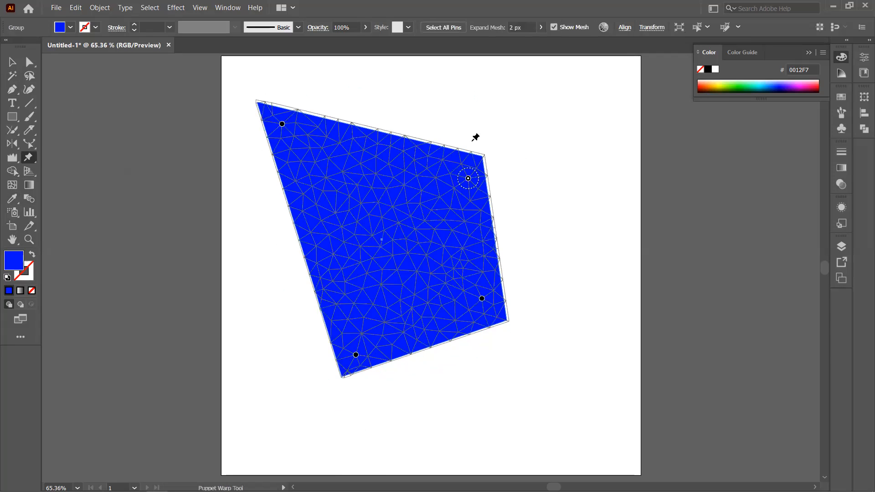
{"action": "left_click_drag", "start_coordinate": [468, 179], "coordinate": [483, 120]}
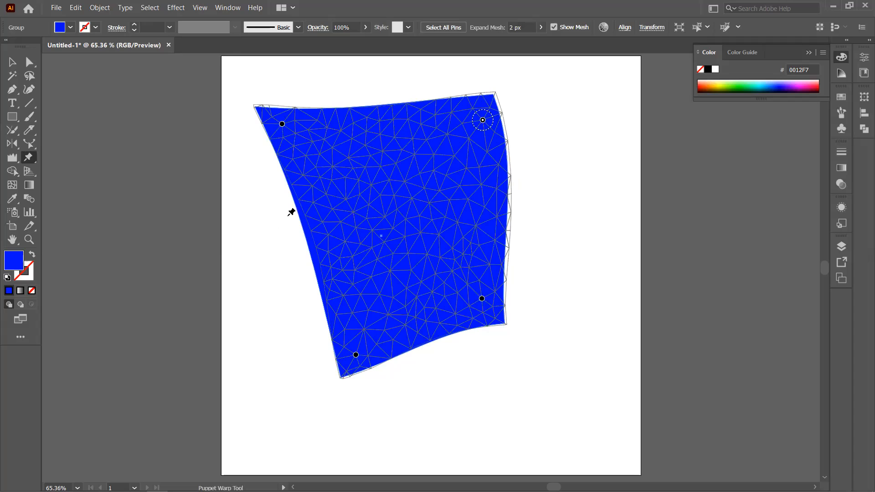
{"action": "left_click", "coordinate": [310, 197]}
{"action": "left_click_drag", "start_coordinate": [311, 198], "coordinate": [311, 176]}
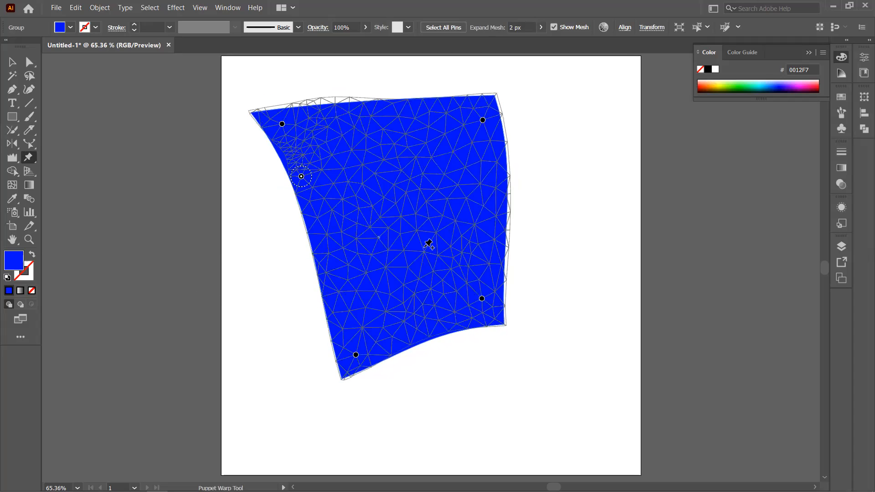
- Add Puppet Warp pins along the shape's bottom, right, top and left edges, plus one in its interior
{"action": "left_click", "coordinate": [433, 333]}
{"action": "left_click", "coordinate": [498, 203]}
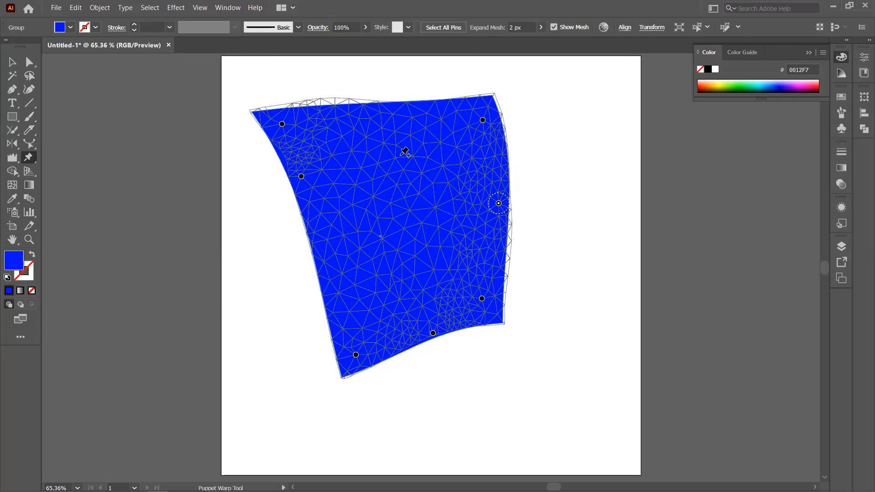
{"action": "left_click", "coordinate": [381, 111]}
{"action": "left_click", "coordinate": [343, 309]}
{"action": "left_click", "coordinate": [329, 243]}
{"action": "left_click", "coordinate": [322, 206]}
{"action": "left_click", "coordinate": [430, 194]}
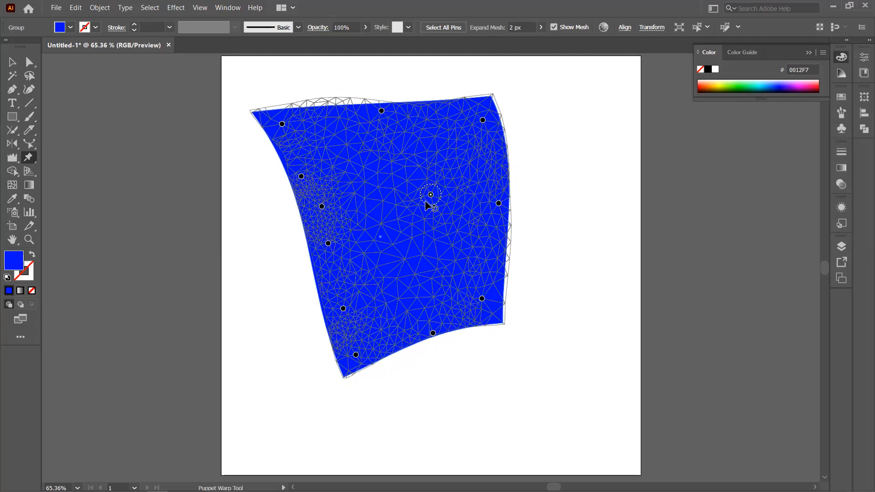
{"action": "left_click", "coordinate": [494, 247]}
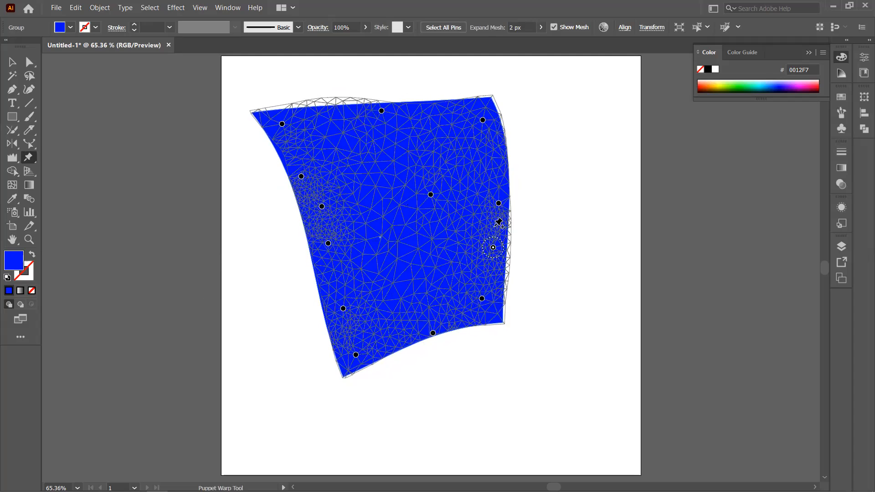
- Pull the upper right-edge pin inward, the one below it far outside the shape and the lower-right pin outward, and finish the Puppet Warp
{"action": "left_click_drag", "start_coordinate": [498, 203], "coordinate": [455, 173]}
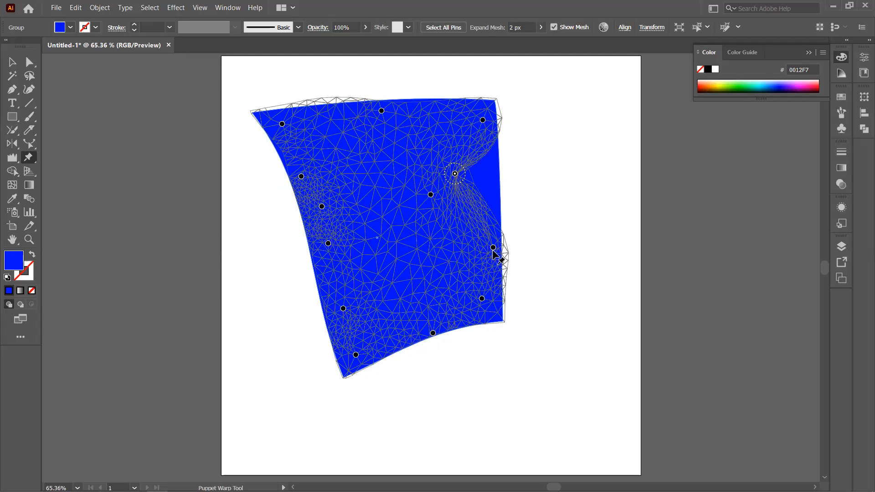
{"action": "left_click", "coordinate": [494, 248]}
{"action": "key", "text": "Delete"}
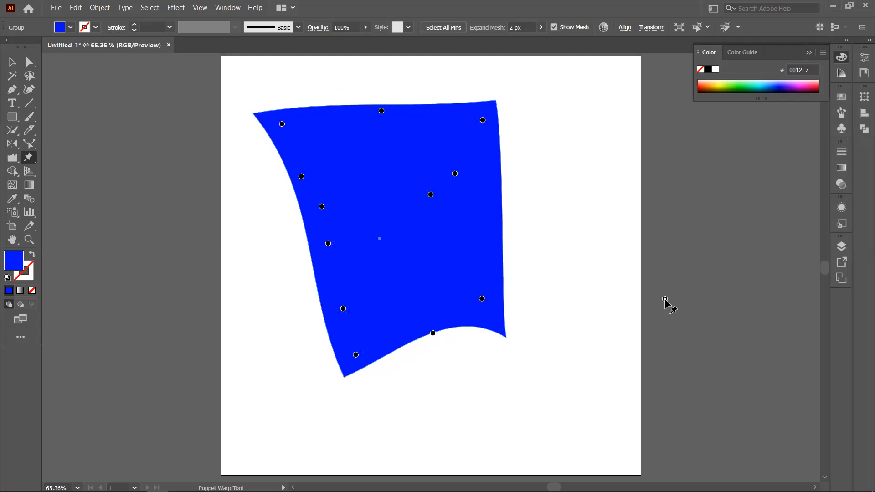
{"action": "left_click", "coordinate": [602, 123]}
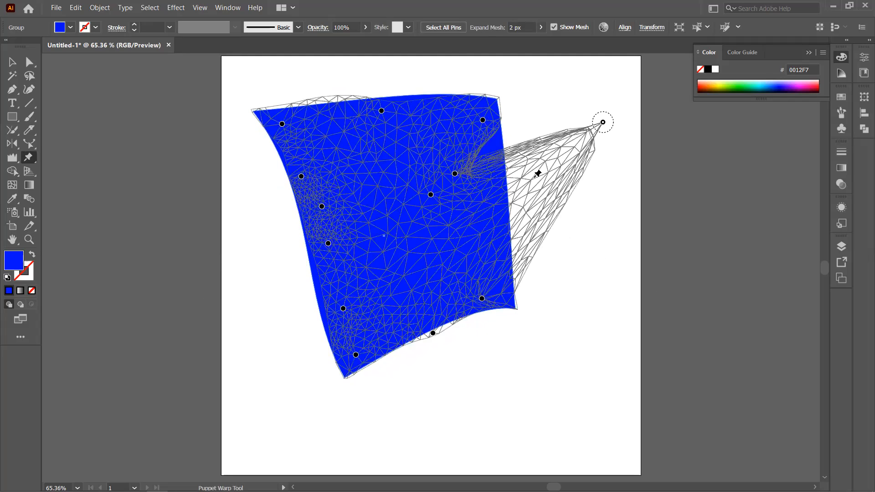
{"action": "left_click_drag", "start_coordinate": [482, 298], "coordinate": [513, 354]}
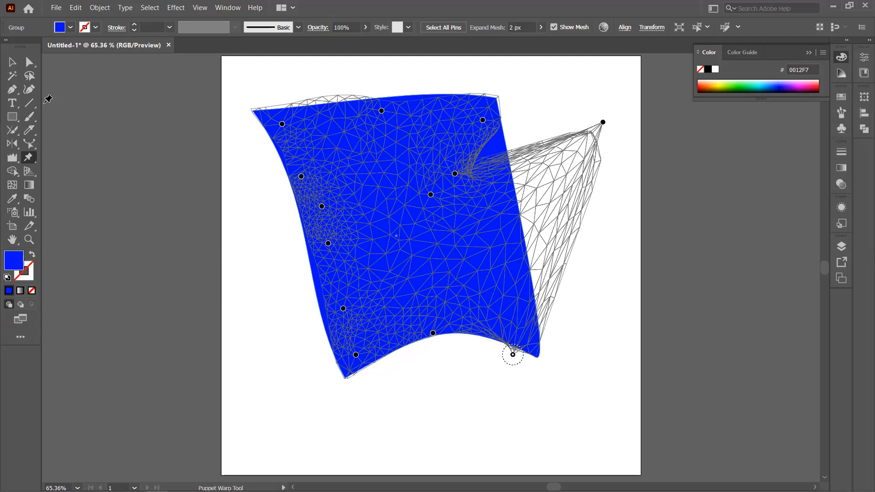
{"action": "left_click", "coordinate": [13, 172]}
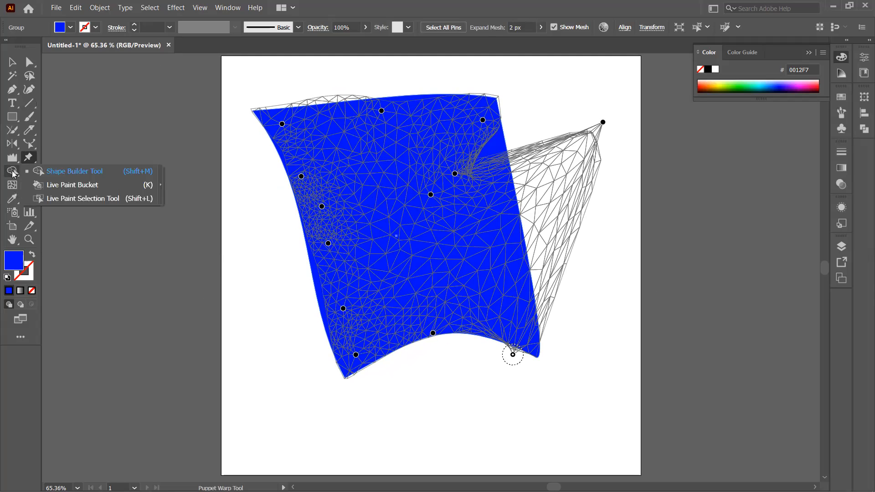
{"action": "left_click", "coordinate": [13, 173]}
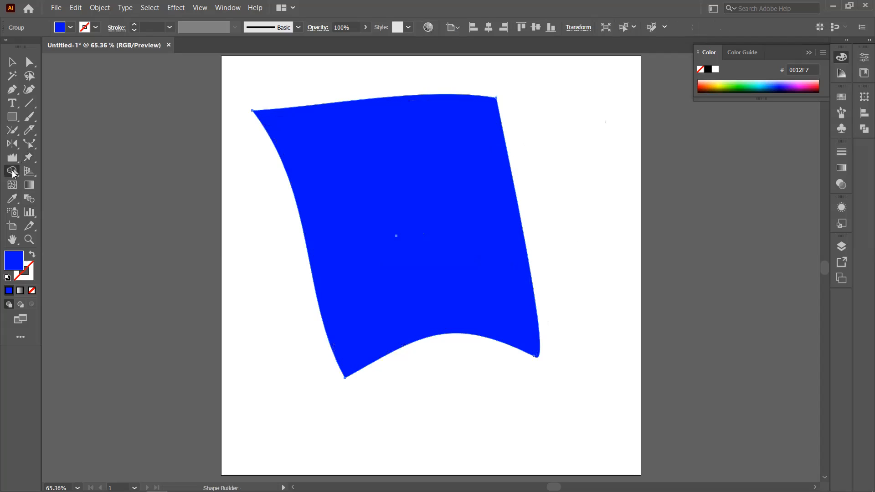
{"action": "left_click", "coordinate": [12, 67]}
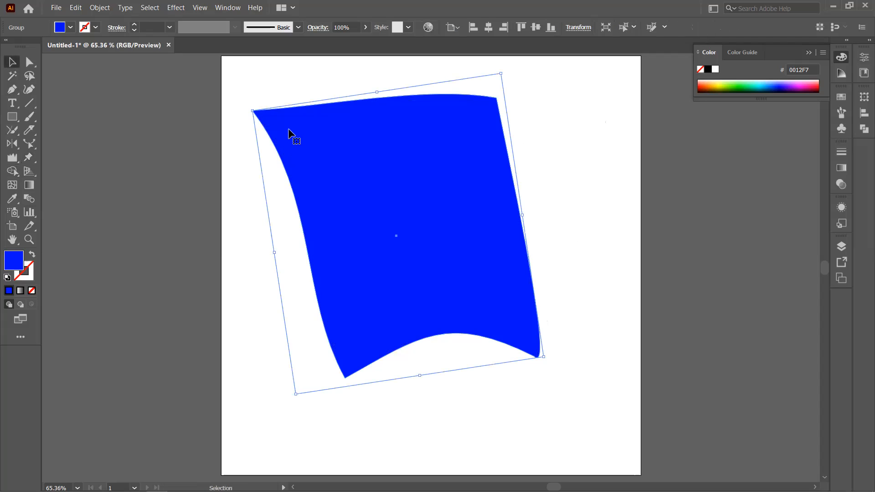
- Shift the warped blue shape down the artboard and delete it
{"action": "left_click_drag", "start_coordinate": [336, 146], "coordinate": [337, 199]}
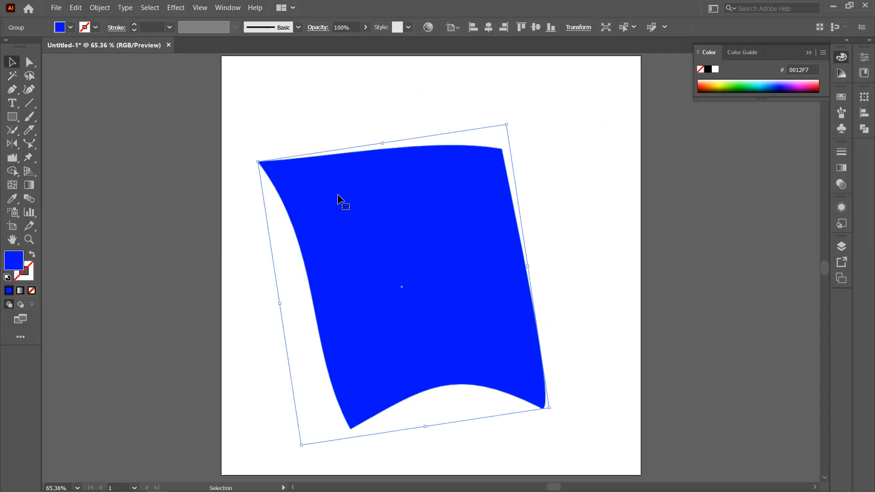
{"action": "key", "text": "Delete"}
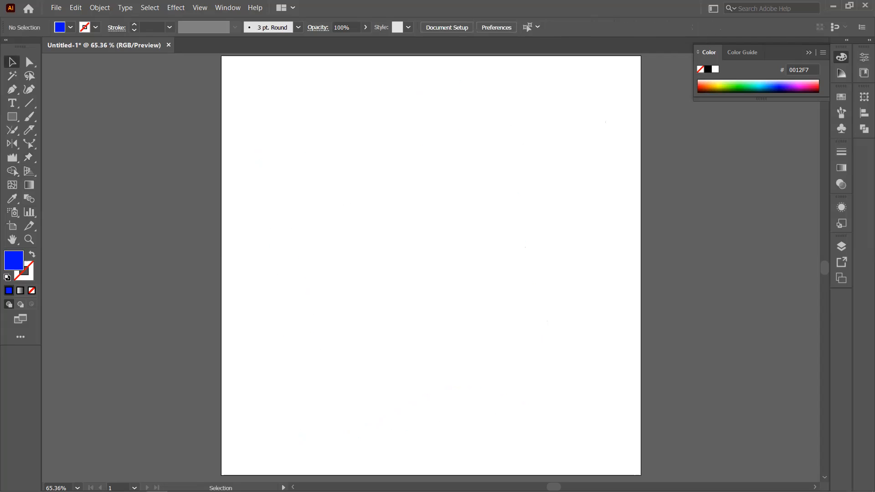
- Switch the distortion tool group from Wrinkle back to the Width tool and activate Free Transform in place of Puppet Warp
{"action": "left_click", "coordinate": [15, 173]}
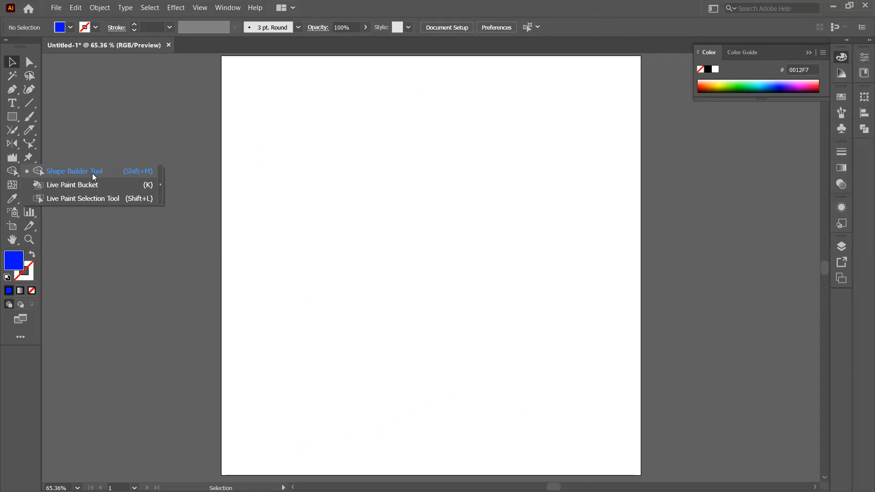
{"action": "left_click", "coordinate": [15, 170]}
{"action": "left_click", "coordinate": [30, 160]}
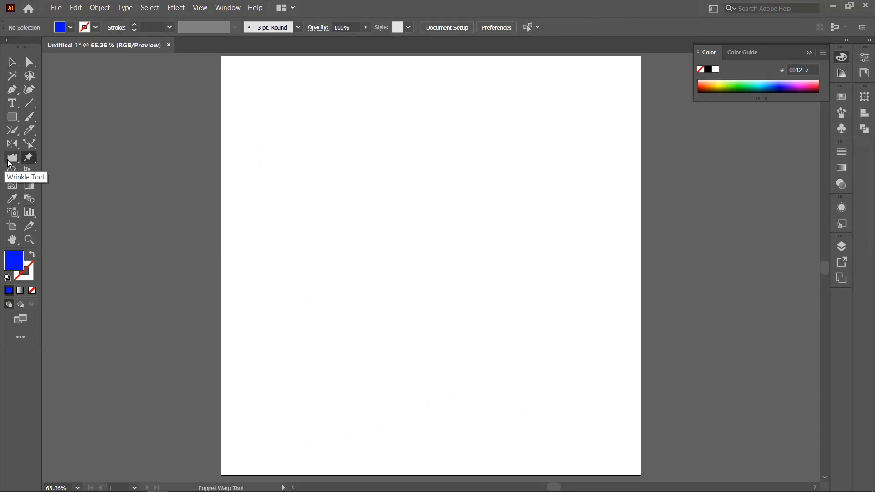
{"action": "left_click", "coordinate": [12, 157]}
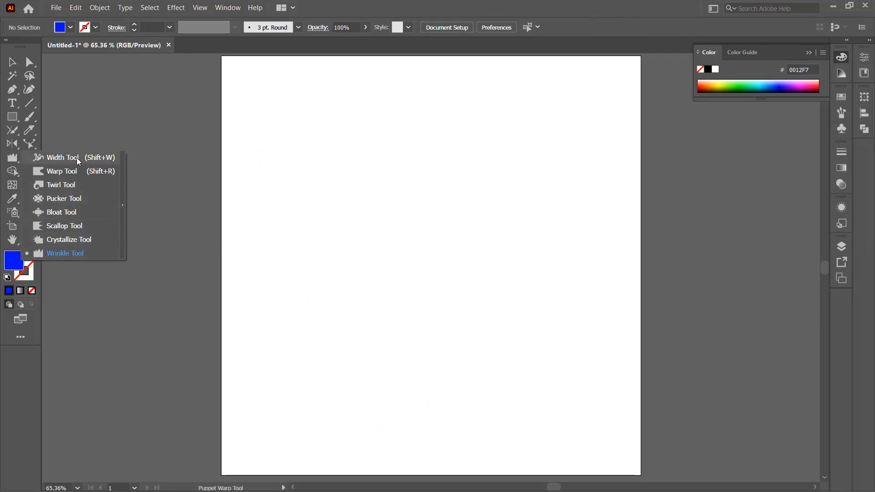
{"action": "left_click", "coordinate": [77, 160]}
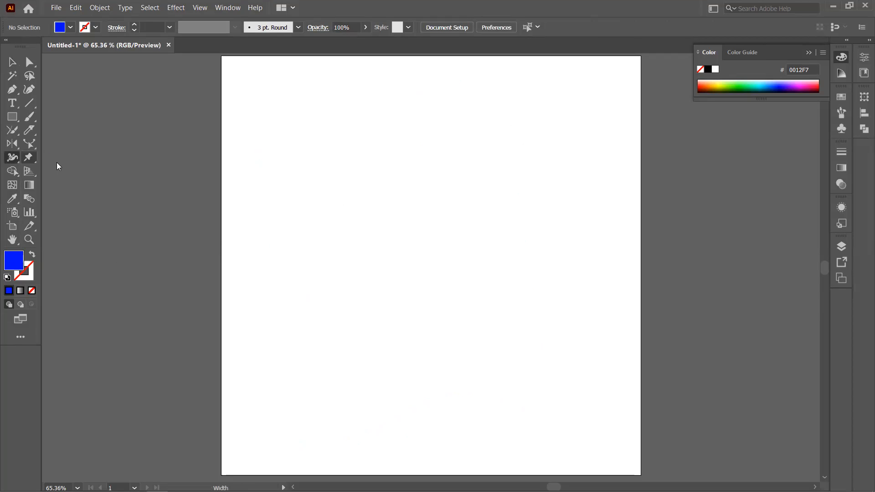
{"action": "key", "text": "e"}
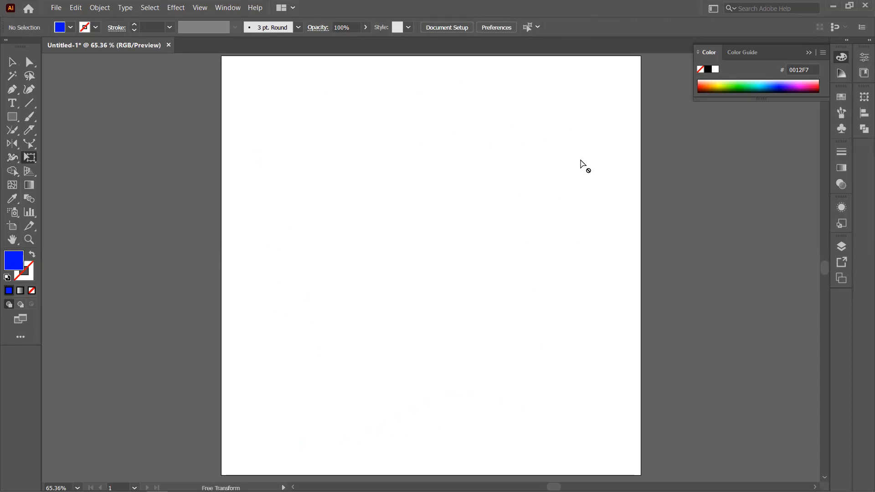